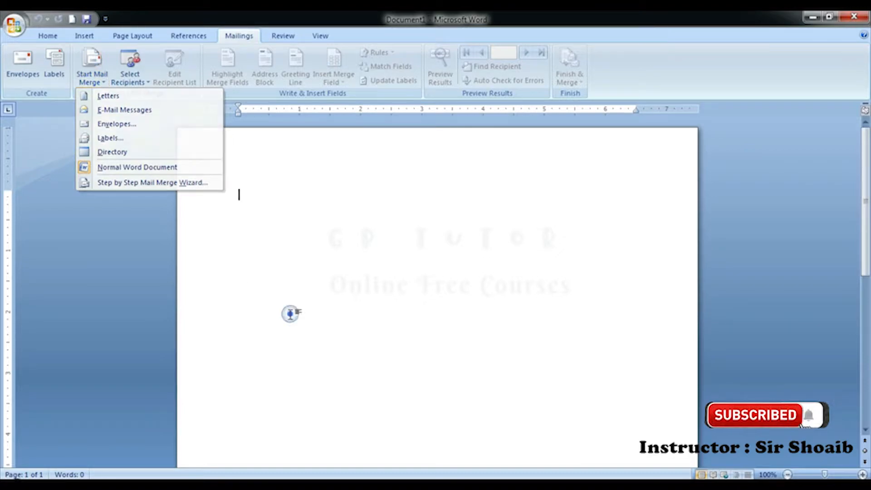
Step: Close the open list and choose Letters from Start Mail Merge for the blank document
left_click(290, 234)
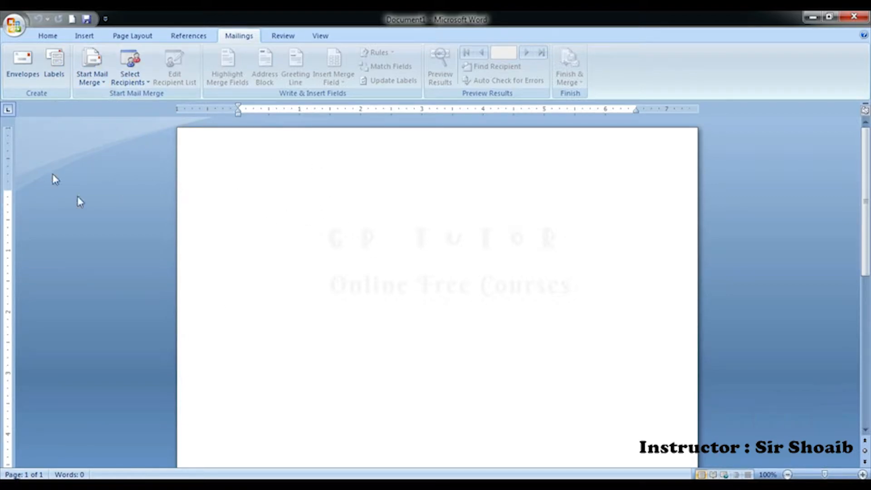
left_click(246, 225)
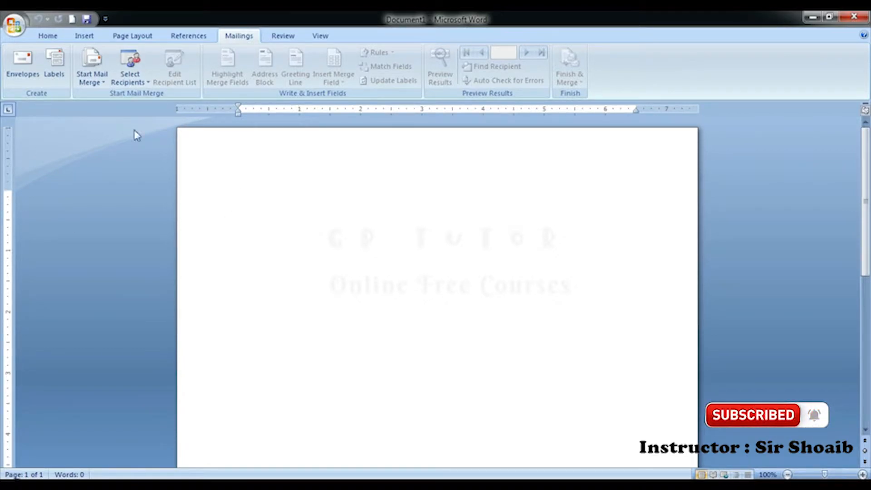
left_click(92, 79)
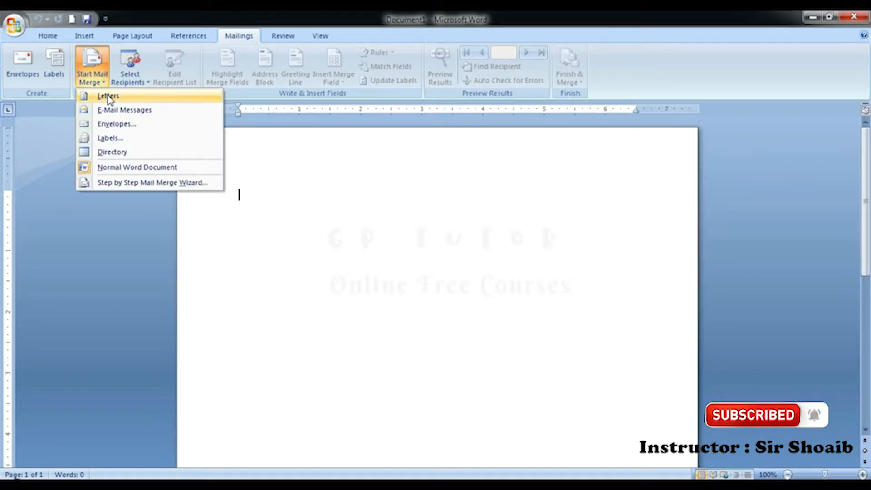
left_click(109, 97)
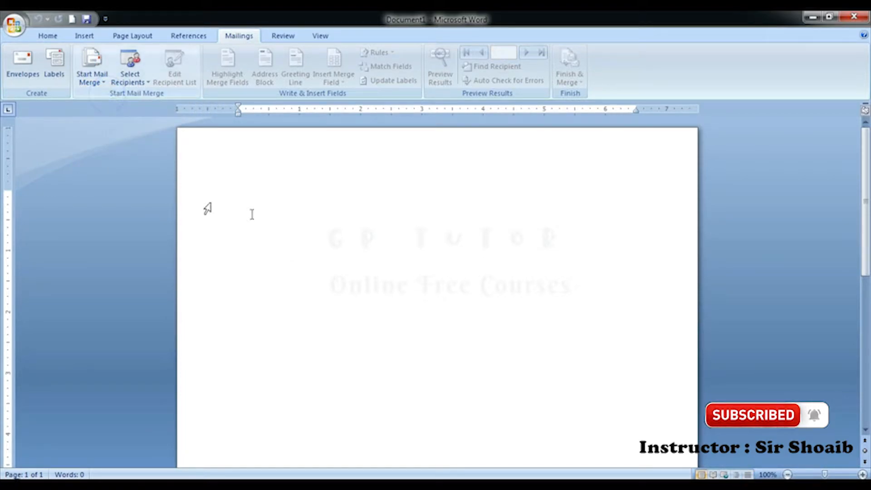
Step: Open interview call letter sample.docx from Recent Documents and look over its candidate lines
left_click(14, 23)
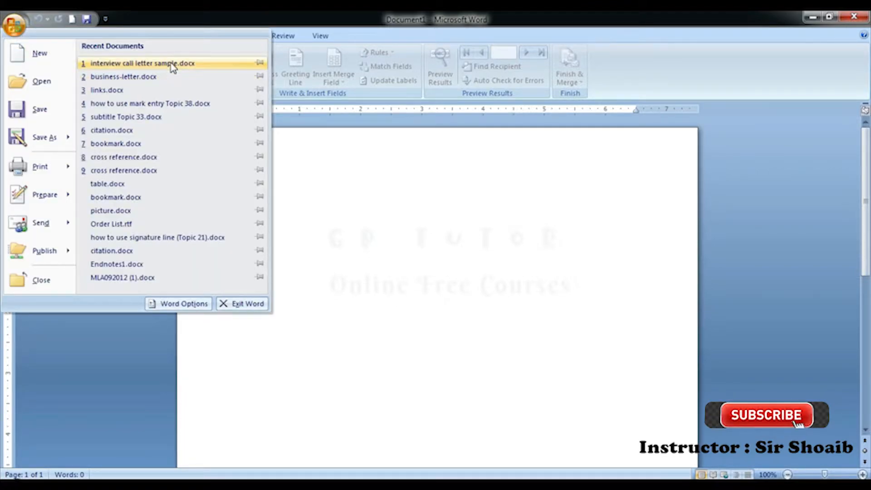
left_click(167, 64)
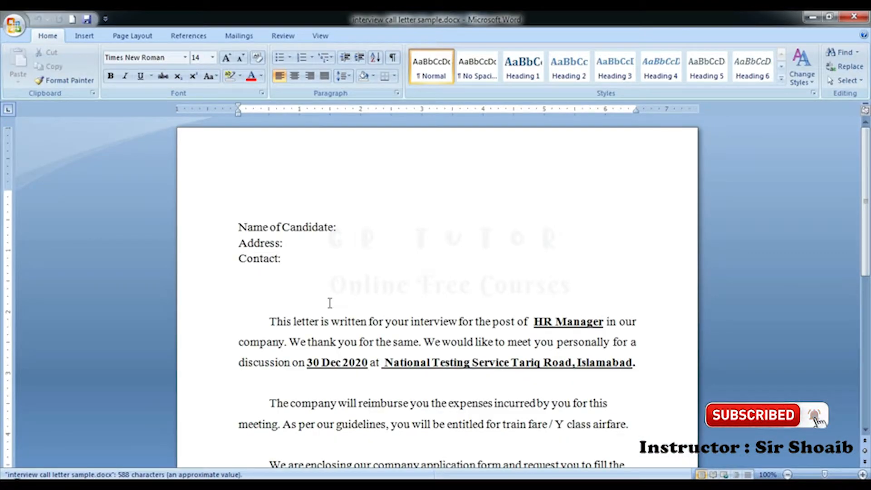
left_click(308, 234)
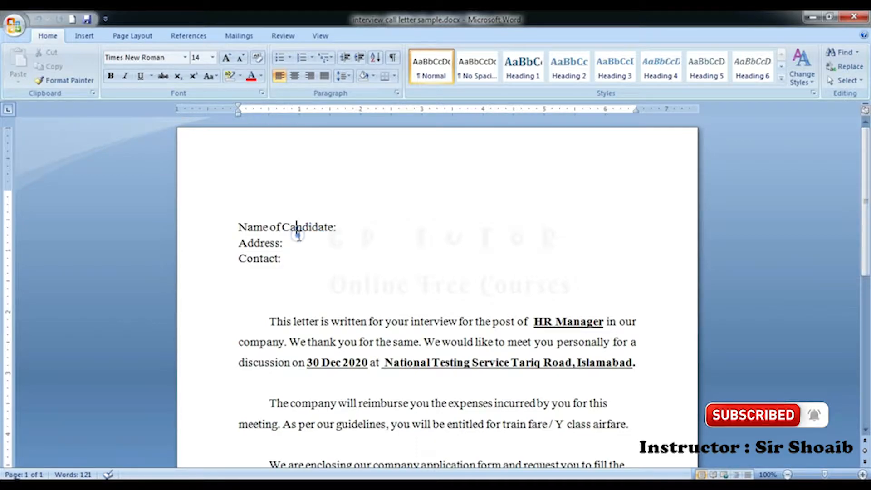
scroll(298, 231, "down", 5)
scroll(341, 307, "down", 1)
scroll(342, 308, "up", 1)
scroll(342, 308, "up", 3)
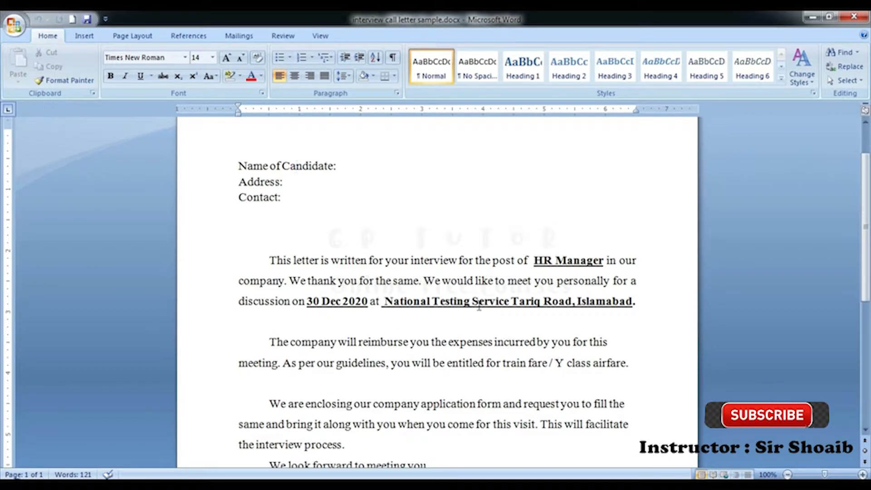
Step: Add a space before 'Candidate' on the Name of Candidate line
left_click(290, 166)
left_click(355, 200)
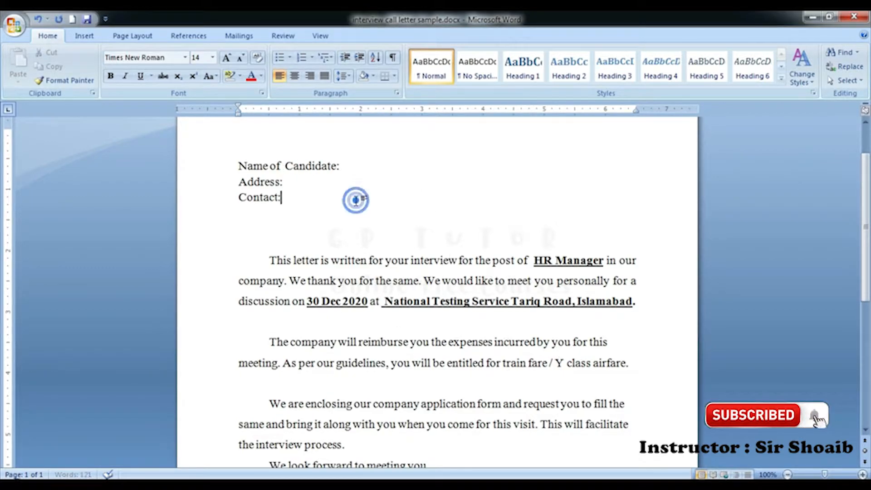
left_click(304, 186)
left_click(325, 198)
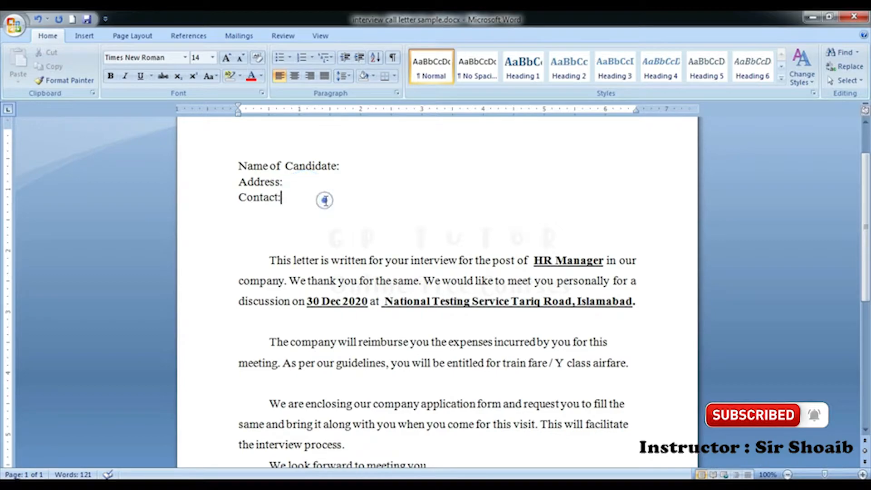
left_click(356, 163)
scroll(352, 221, "up", 3)
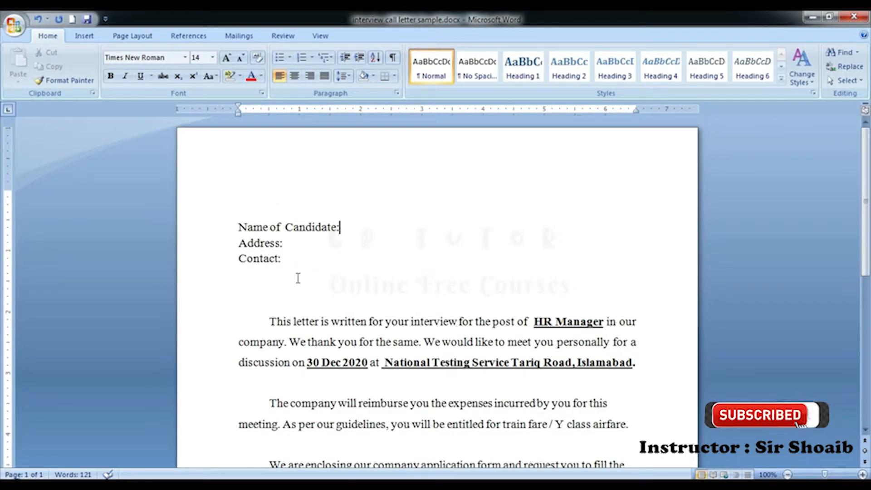
left_click(236, 36)
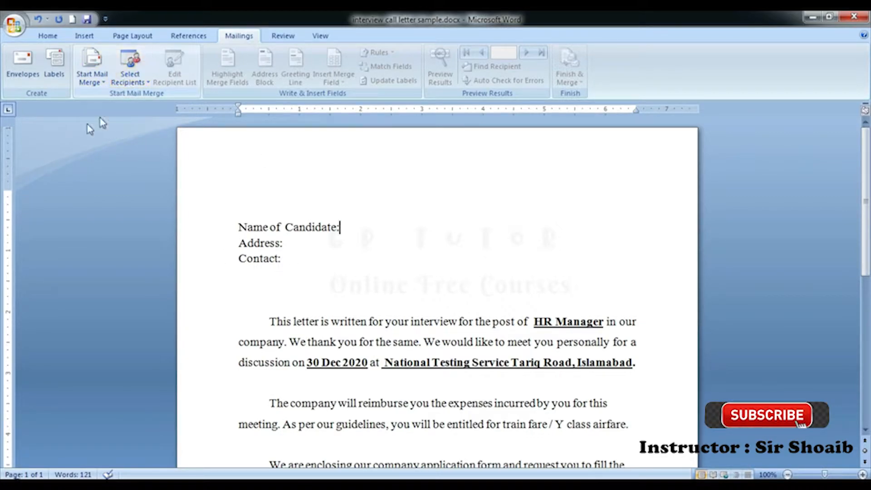
Step: Make the letter a Letters merge and try Outlook Contacts as recipients, dismissing the no-profiles error
left_click(105, 78)
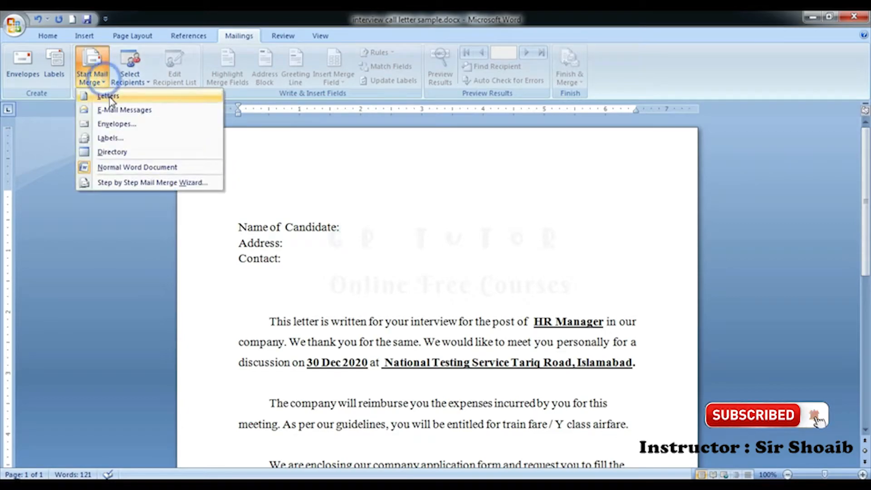
left_click(109, 97)
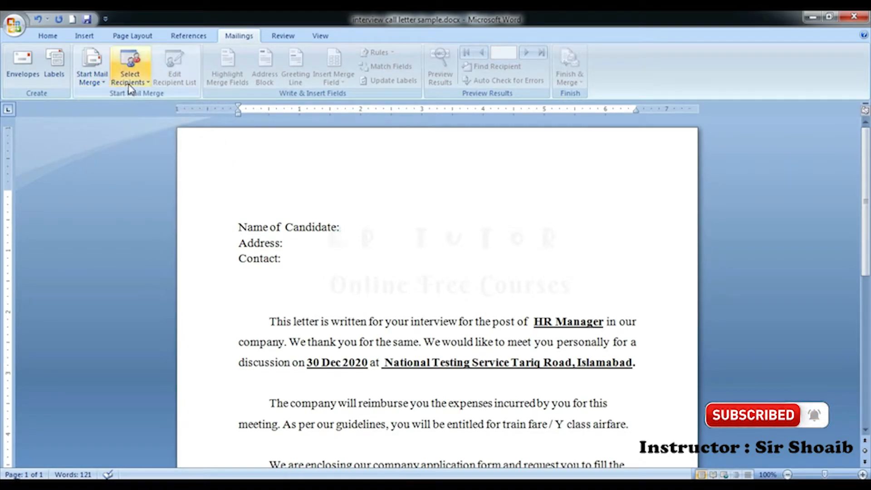
left_click(130, 89)
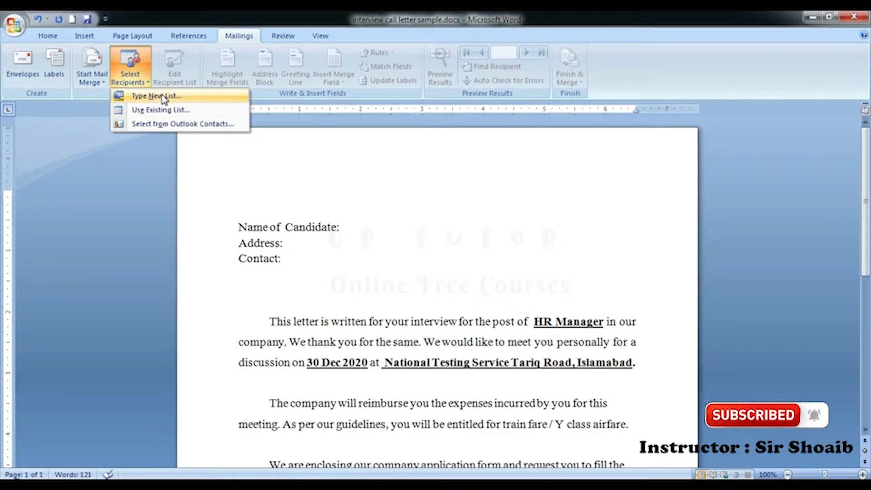
left_click(167, 124)
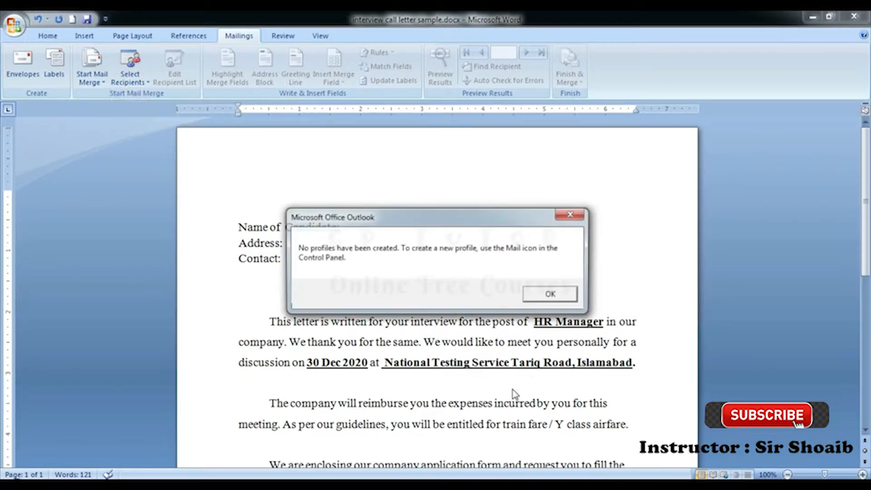
left_click(540, 295)
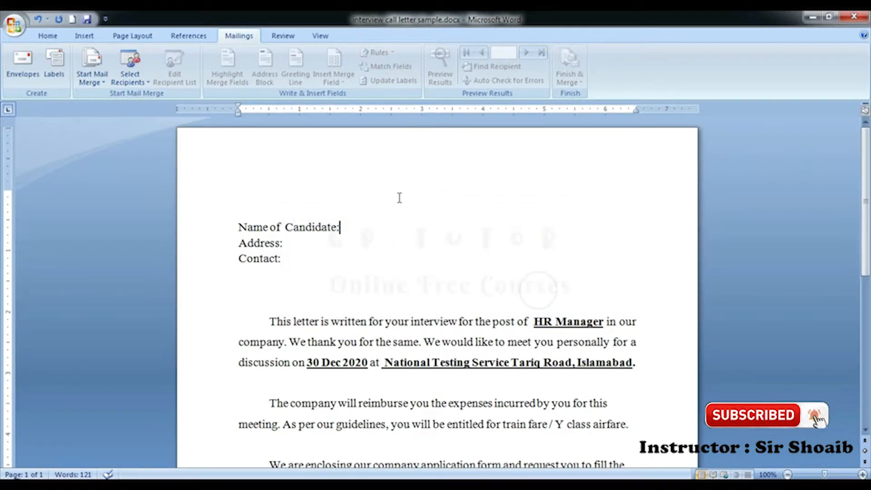
left_click(139, 80)
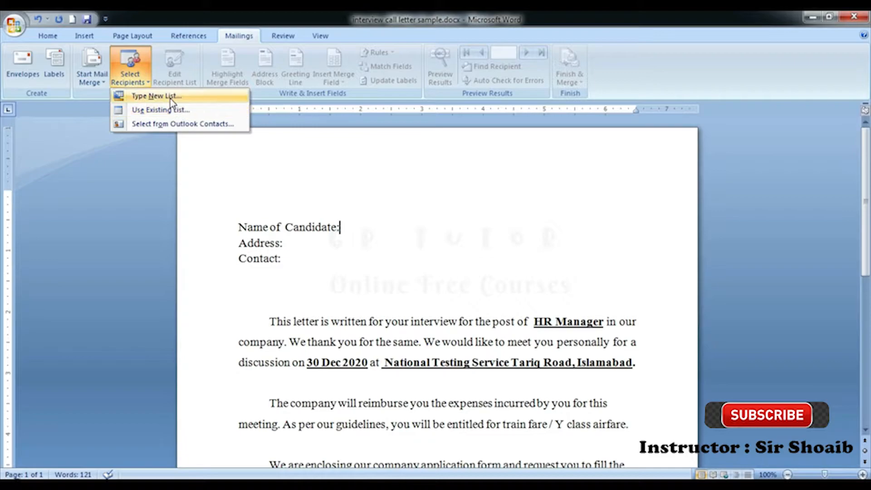
Step: Start a Type New List recipient list and bring up its Customize Address List dialog
left_click(156, 95)
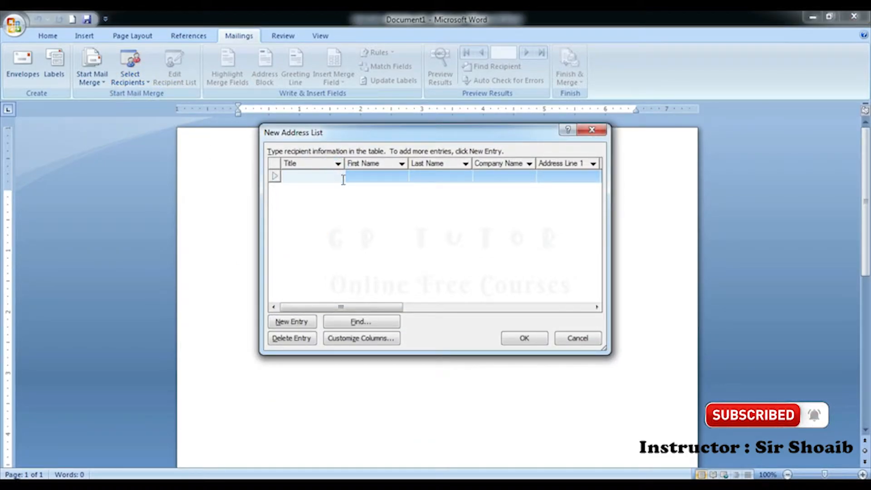
left_click(364, 178)
left_click(438, 181)
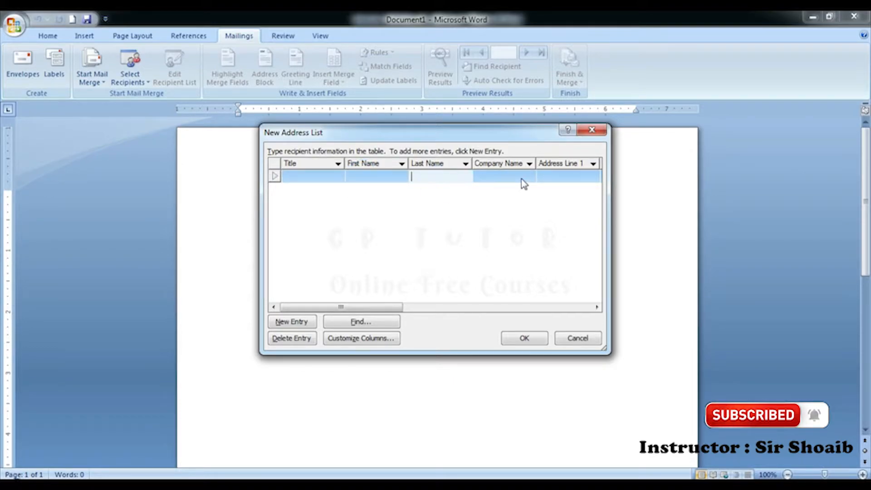
left_click(521, 177)
left_click(558, 177)
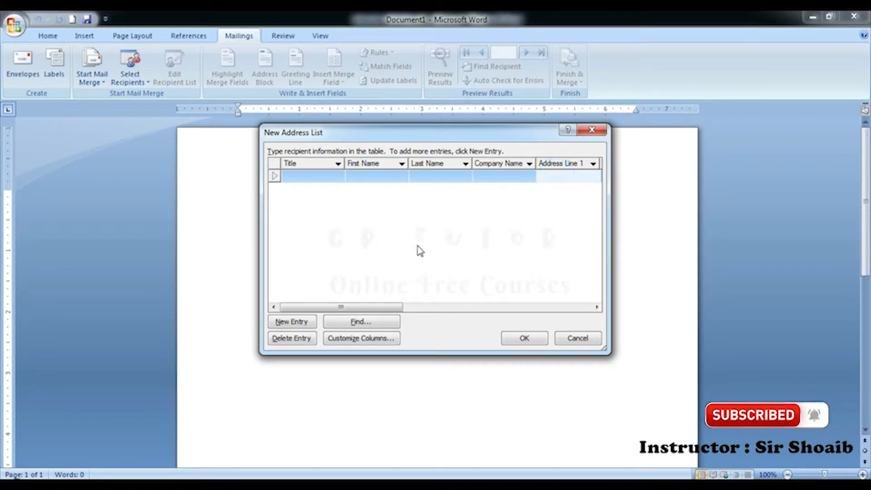
left_click(325, 177)
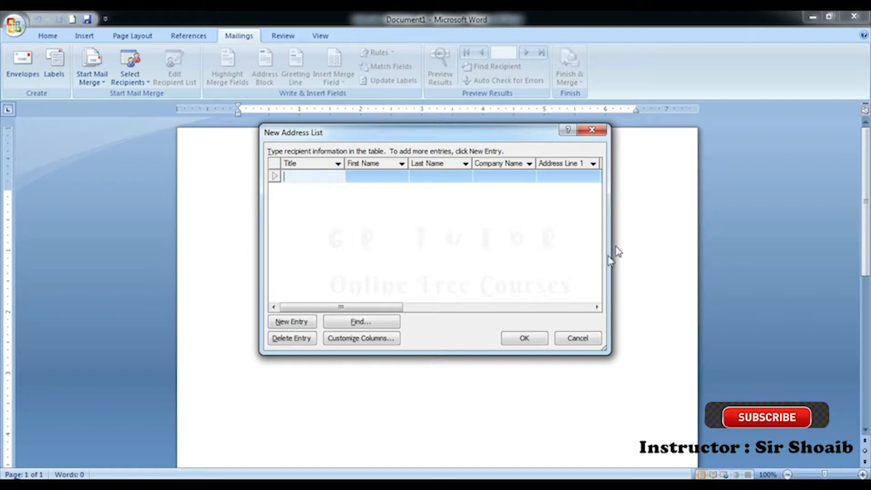
left_click_drag(396, 306, 371, 284)
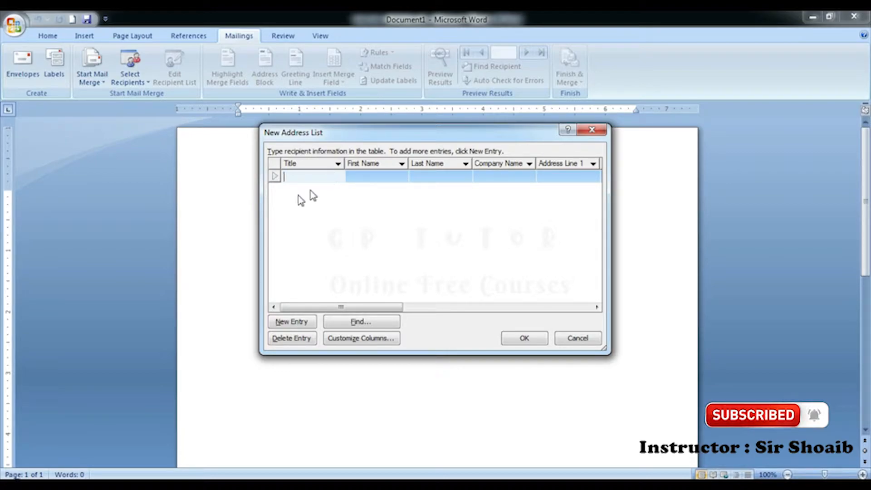
left_click(346, 339)
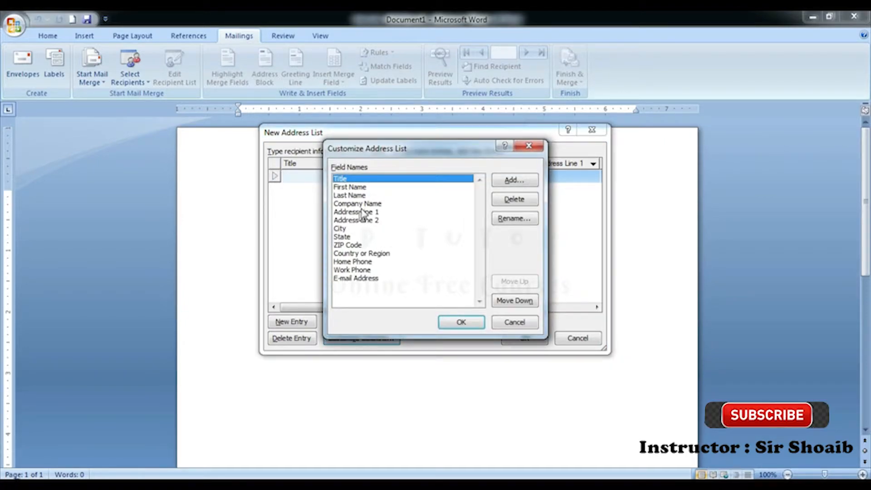
Step: Delete the Title field from the address list
left_click(367, 187)
left_click(366, 211)
left_click(366, 195)
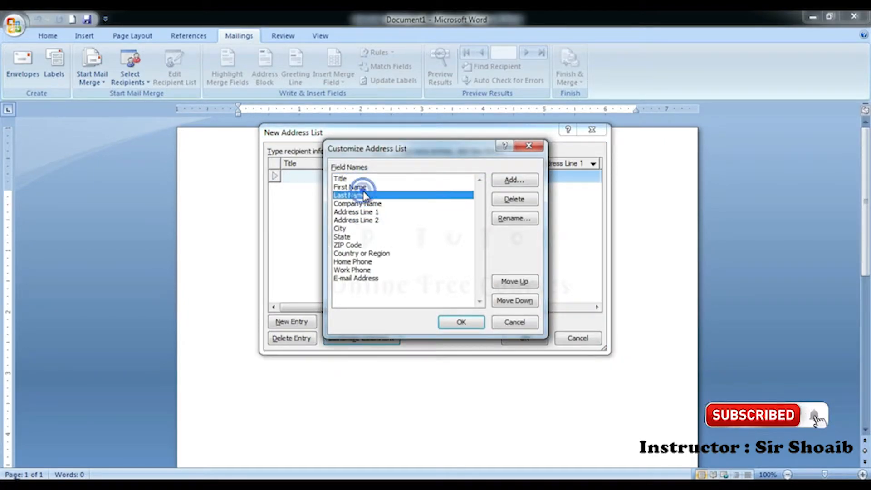
left_click(361, 179)
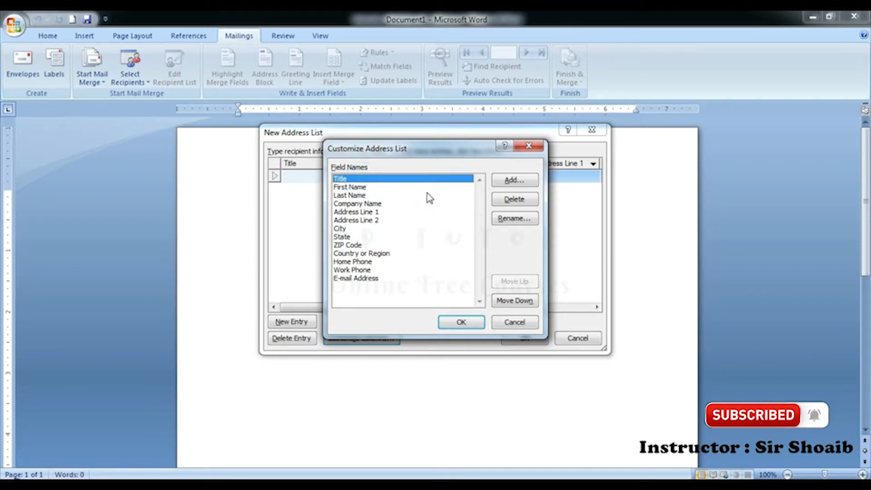
left_click(504, 202)
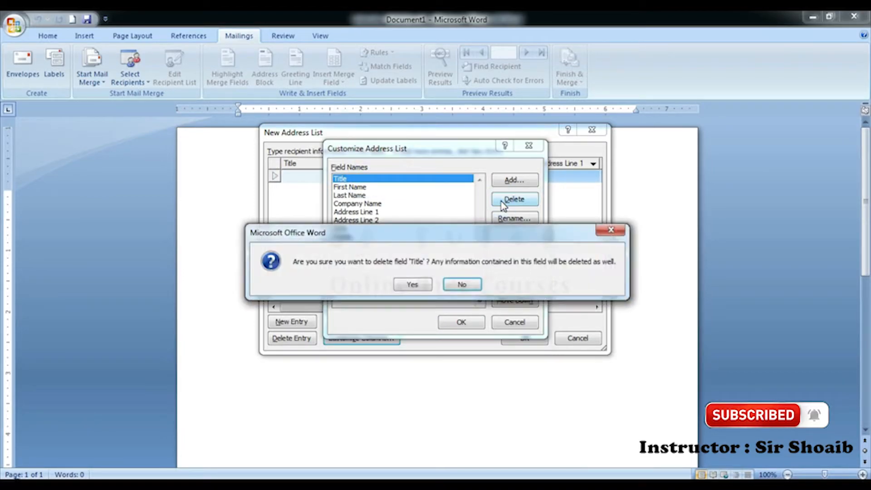
left_click(413, 285)
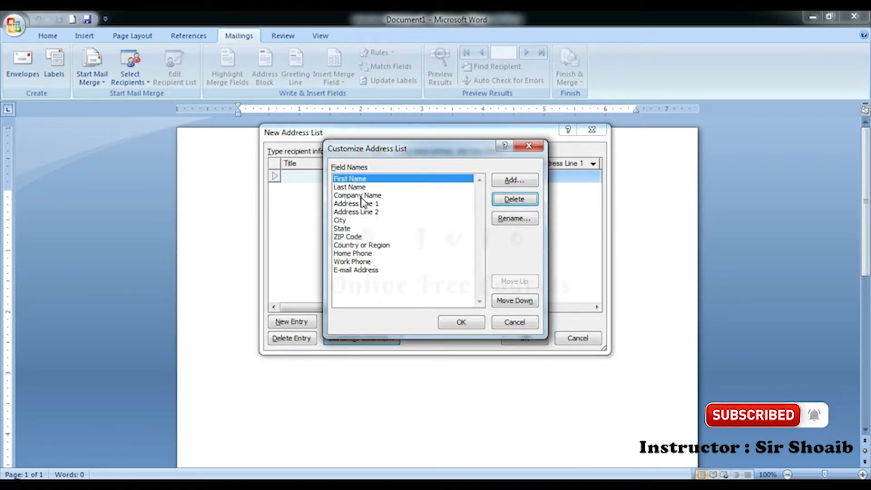
Step: Rename the Address Line 1 field to Address
left_click(363, 205)
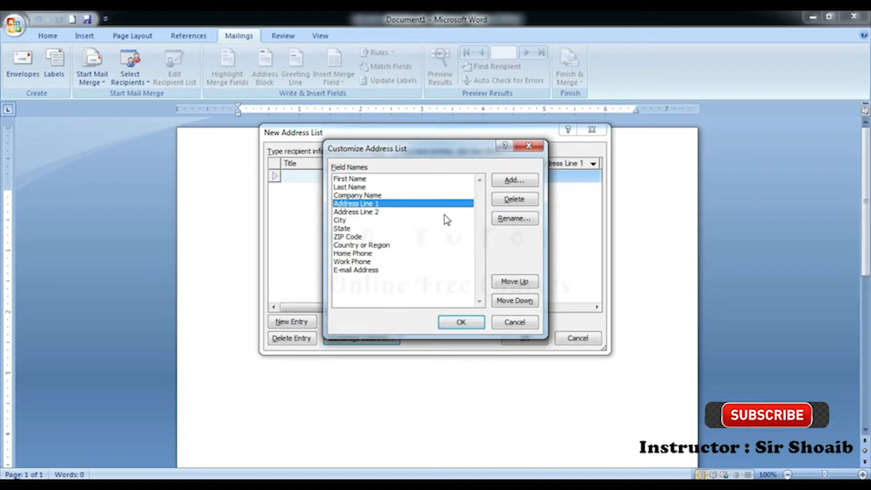
left_click(498, 220)
left_click(451, 247)
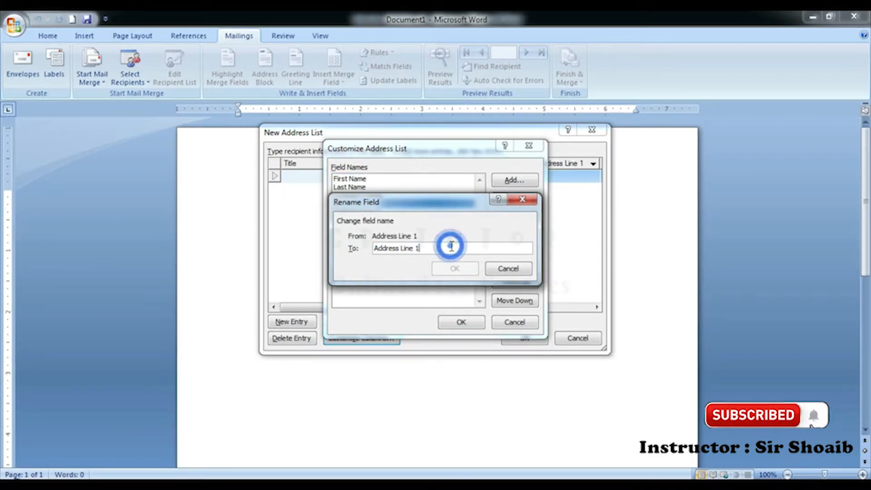
key("BackSpace")
key("BackSpace")
key("BackSpace")
key("BackSpace")
key("BackSpace")
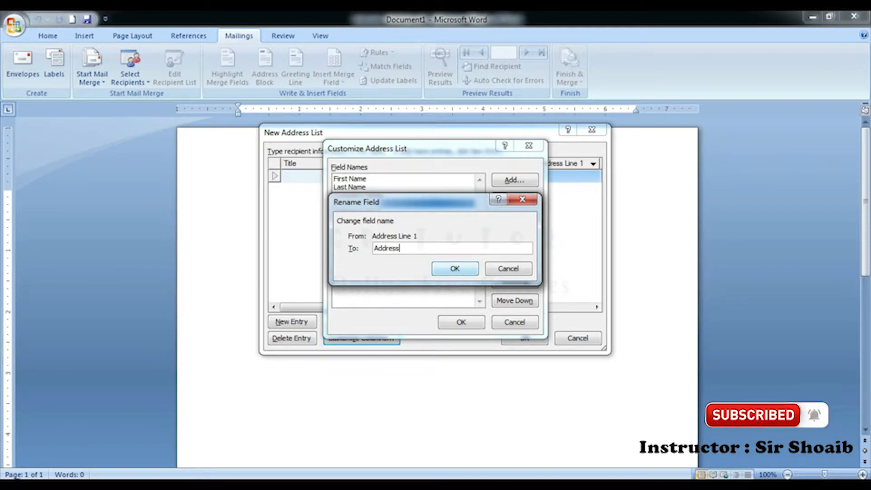
left_click(454, 268)
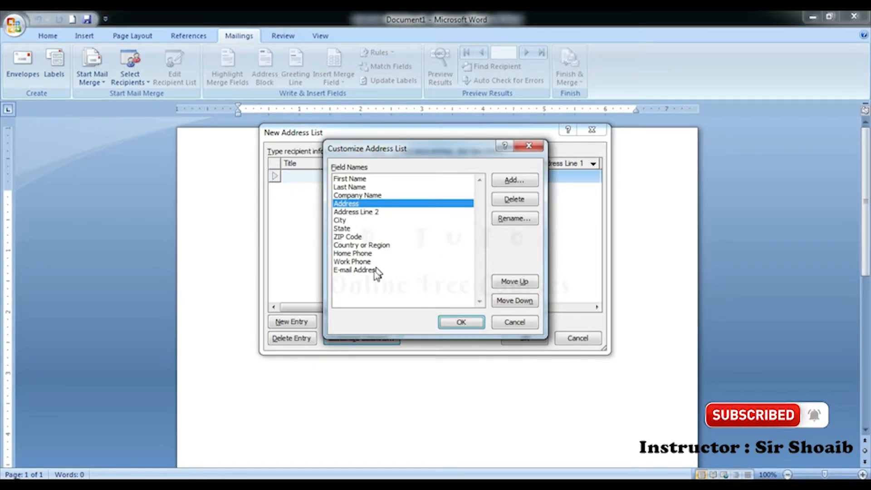
Step: Delete the ZIP Code field from the address list
left_click(363, 246)
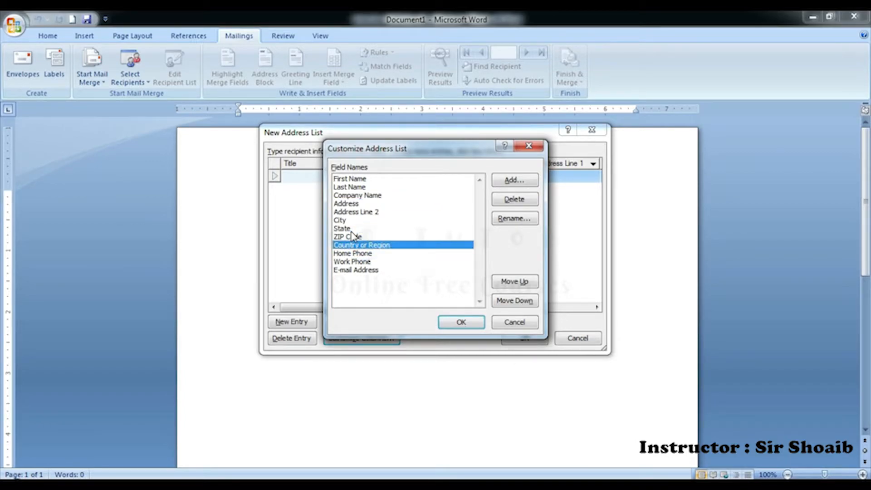
left_click(353, 236)
left_click(503, 205)
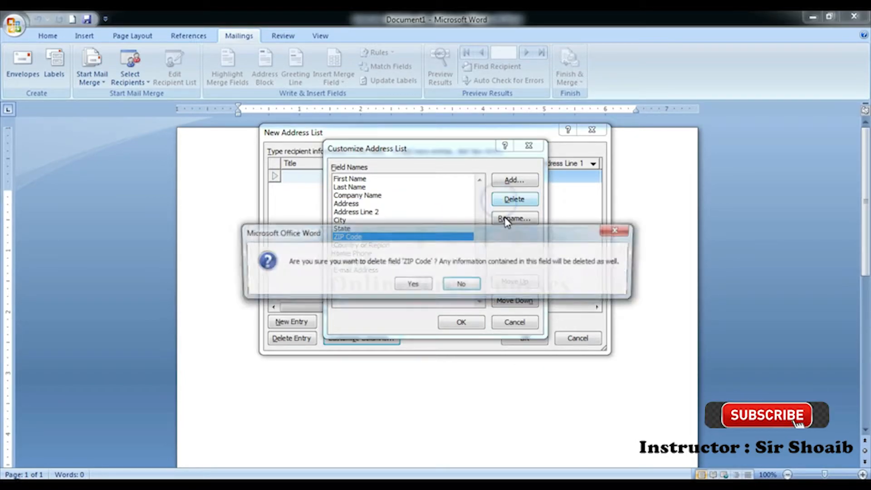
left_click(426, 284)
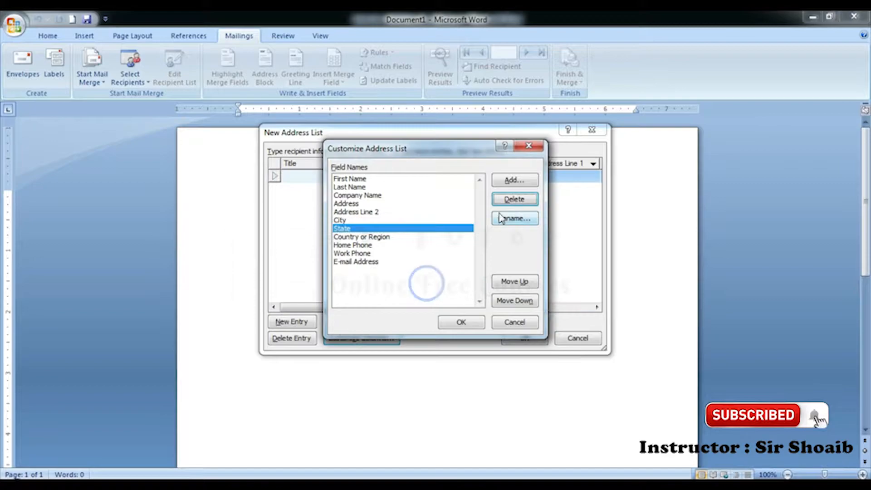
Step: Add a Father Name field, move it up above Address, and apply the field list
left_click(513, 180)
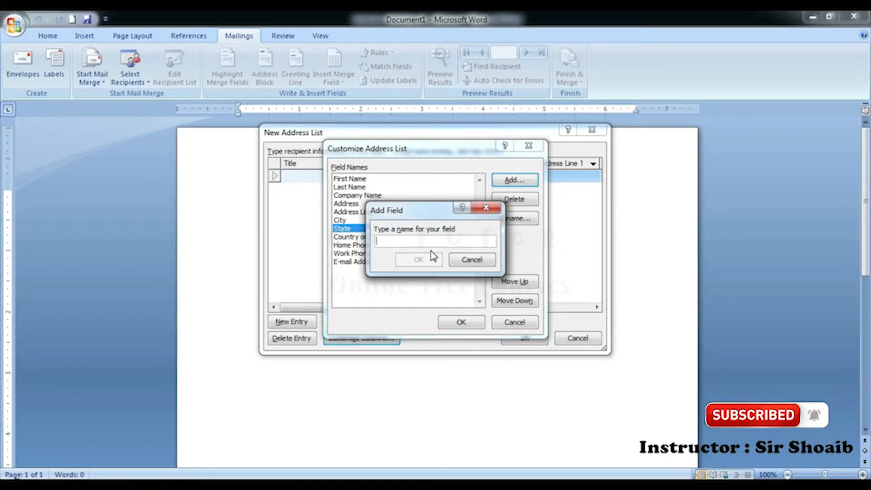
type("Father Name")
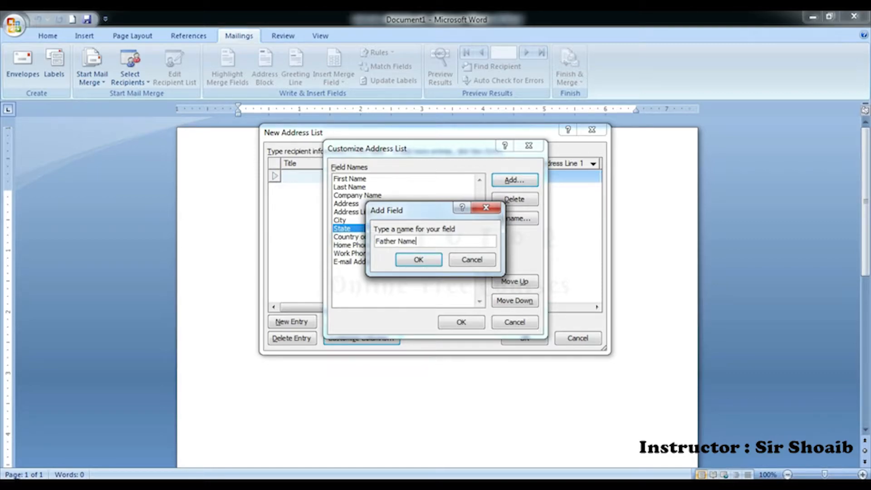
left_click(432, 257)
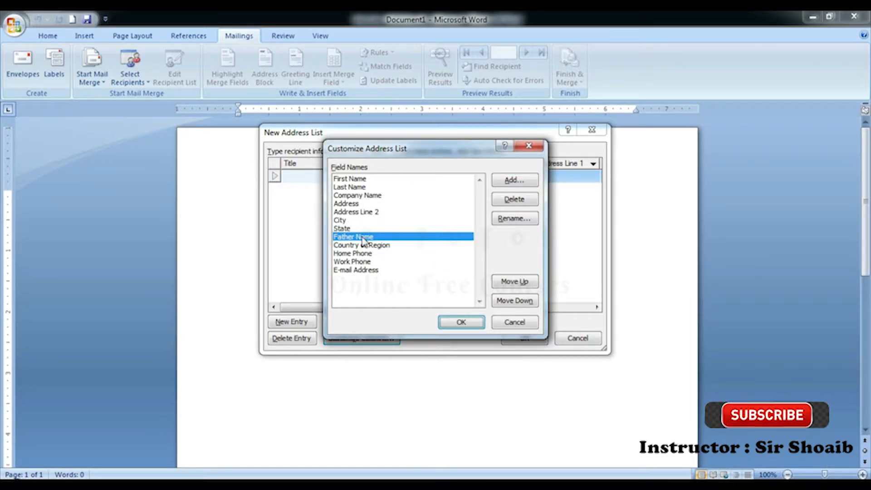
left_click(362, 206)
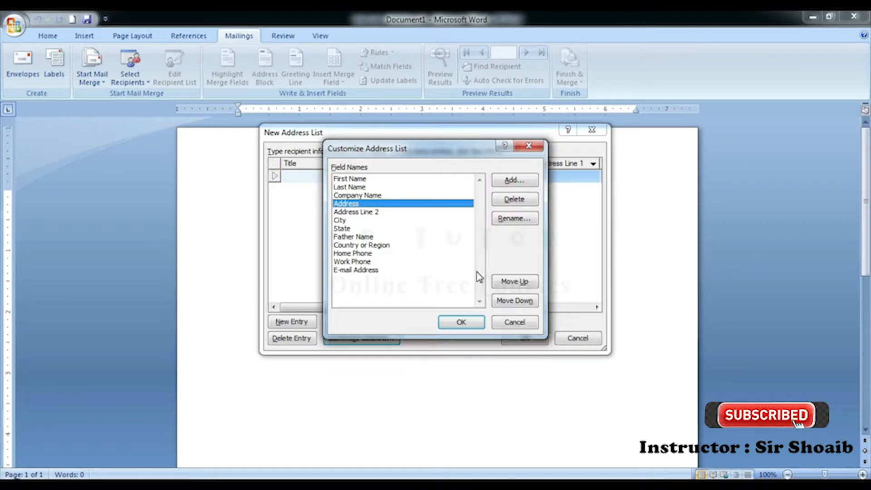
left_click(377, 237)
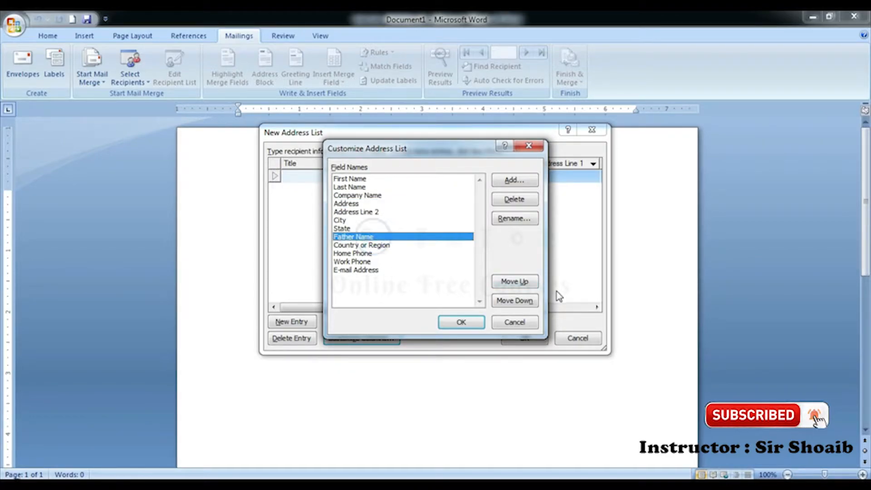
left_click(525, 285)
left_click(525, 285)
left_click(526, 285)
left_click(526, 285)
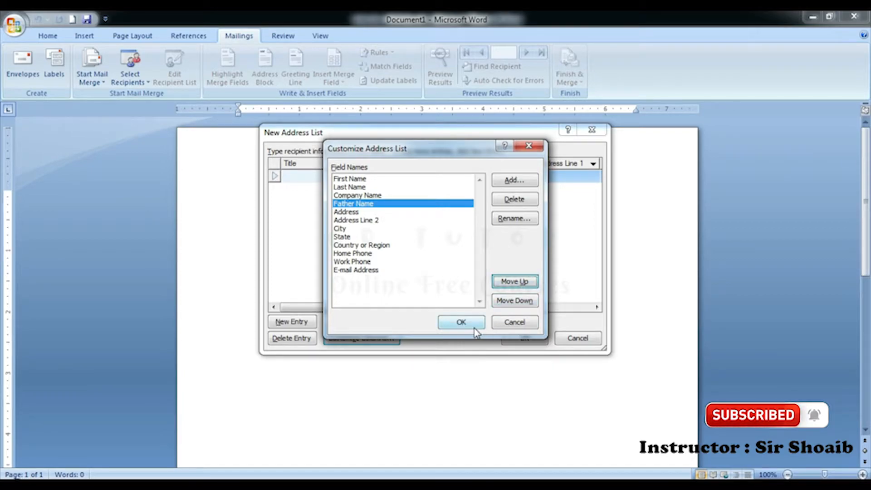
left_click(462, 322)
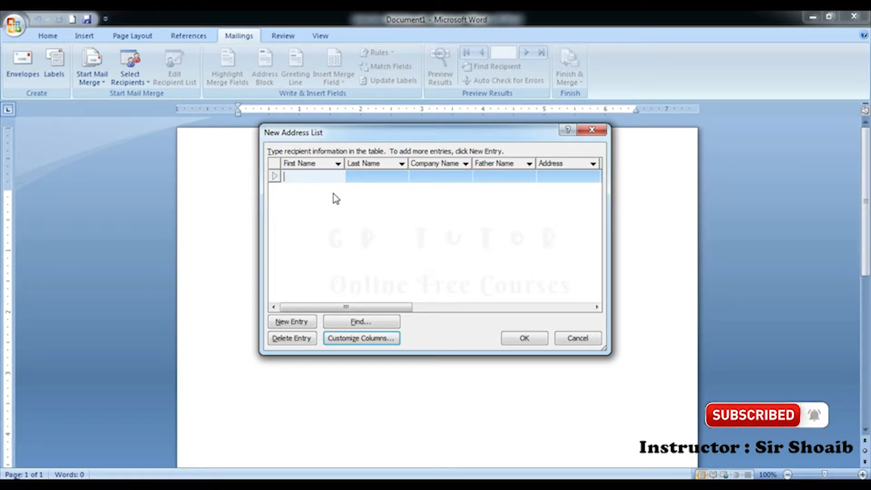
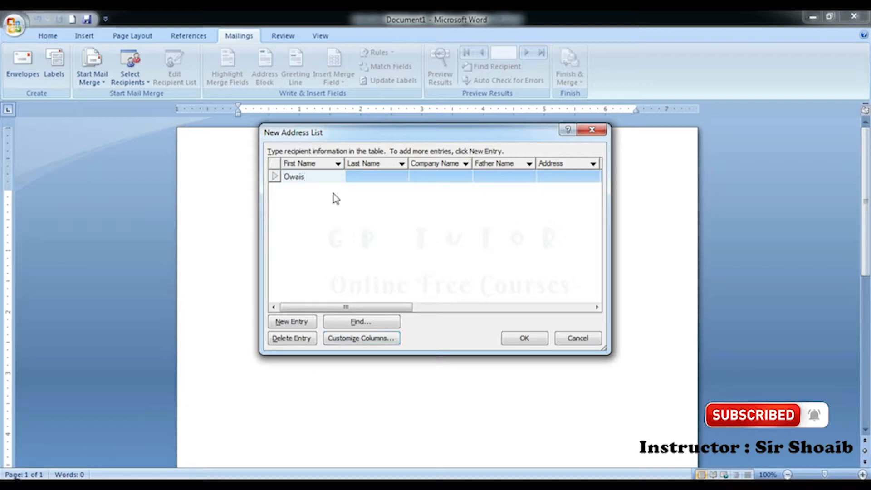
Step: Type the first recipient's first name and last name into the First and Last Name cells
key("Tab")
key("Tab")
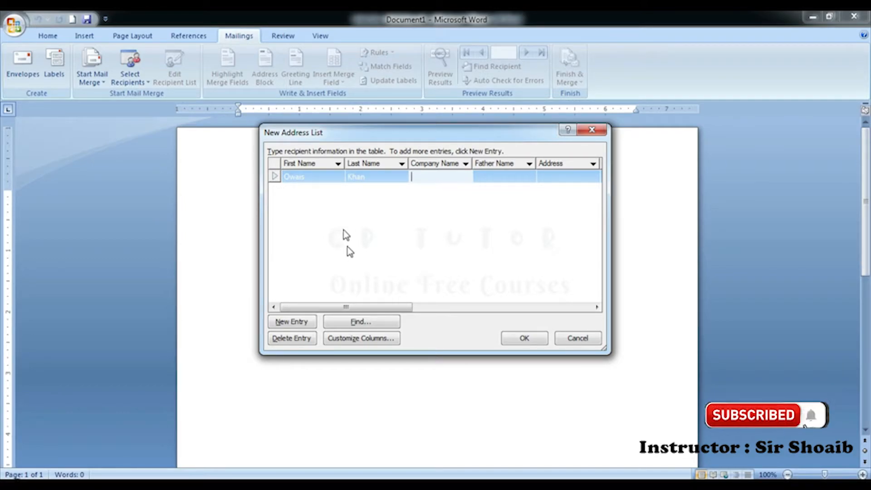
Step: Delete the Company Name and Last Name fields in Customize Columns and apply the change
left_click(335, 338)
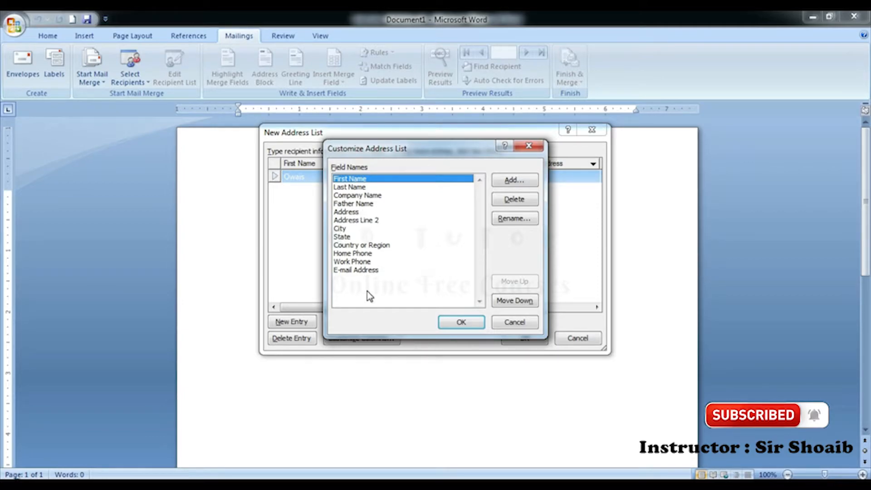
left_click(363, 195)
left_click(514, 200)
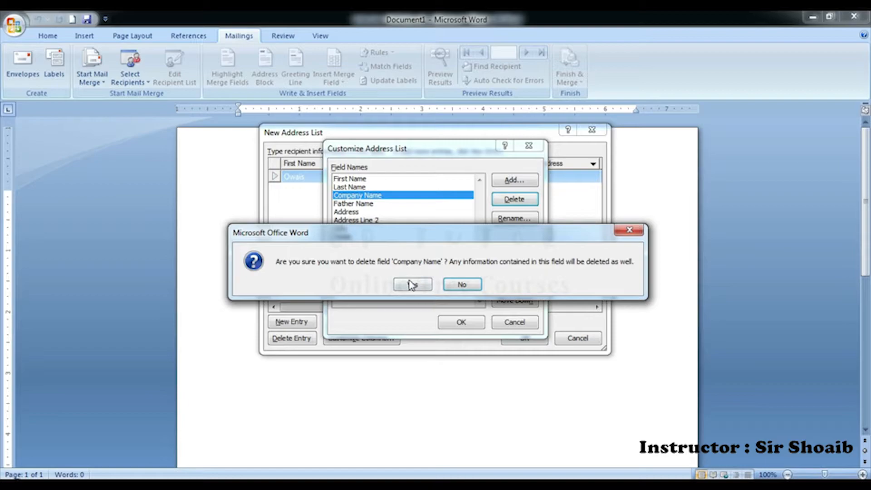
left_click(411, 285)
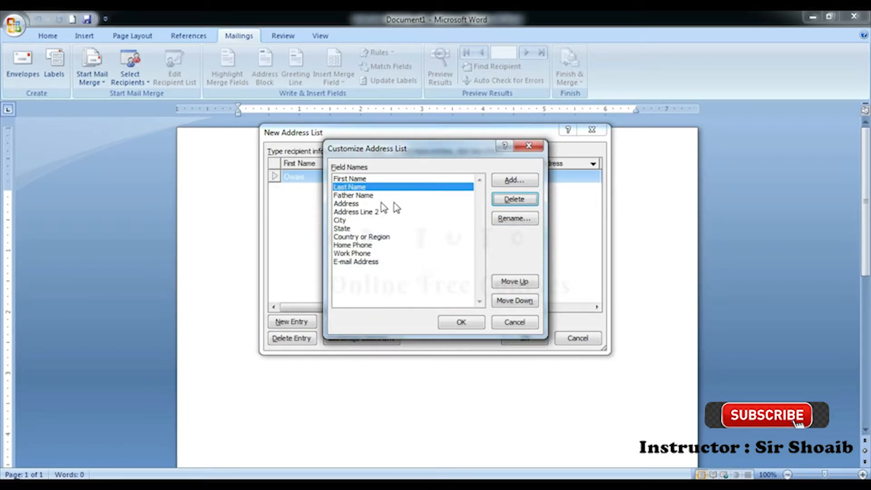
left_click(366, 204)
left_click(361, 187)
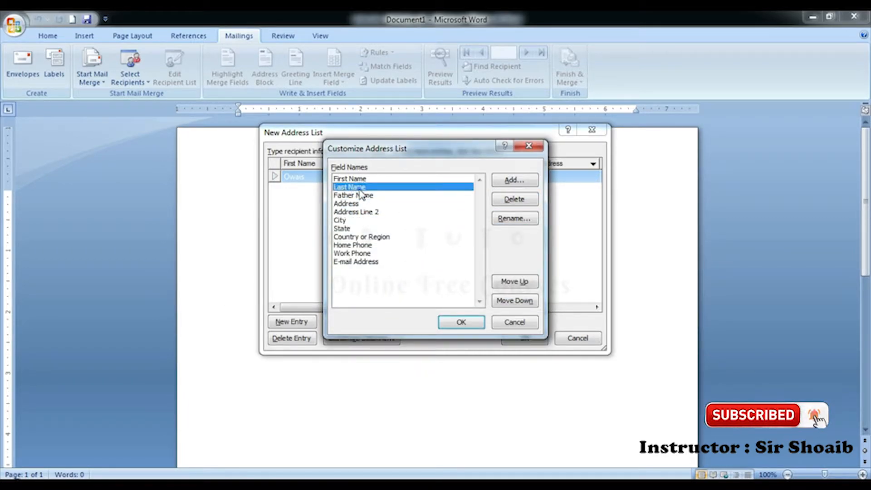
left_click(514, 200)
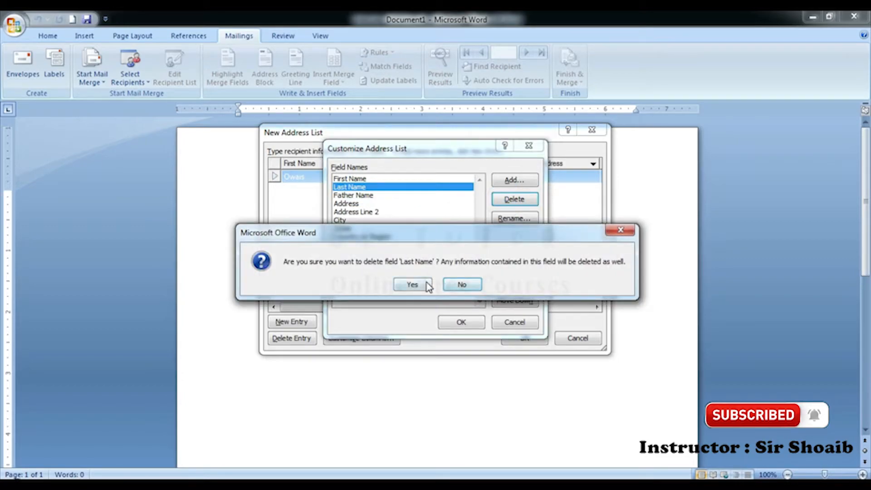
left_click(428, 285)
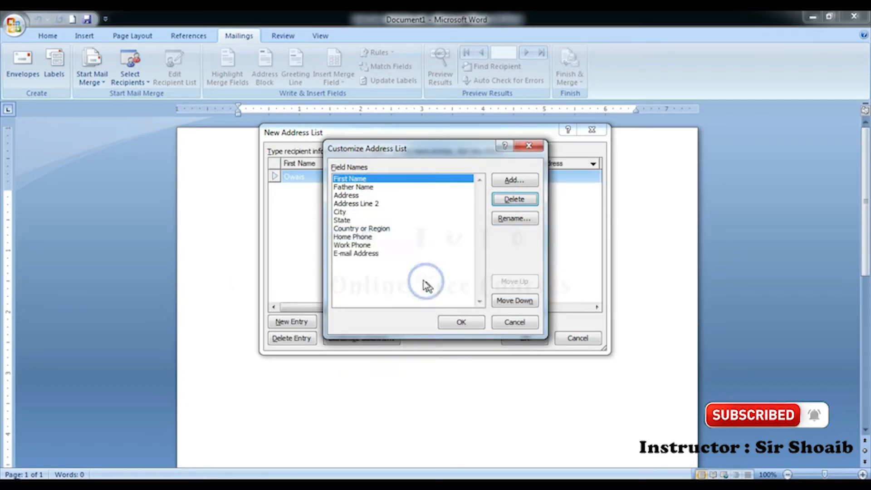
left_click(475, 323)
Step: Enter the recipient's father name and address in the new row
left_click(373, 175)
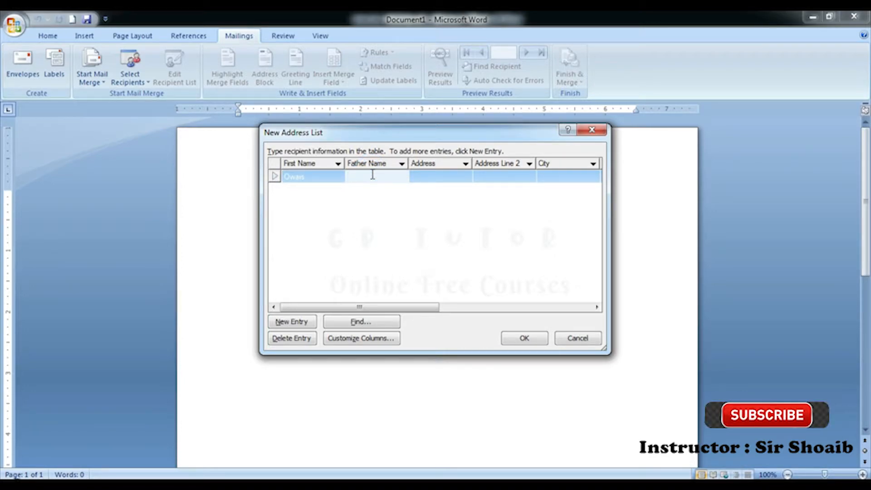
type("Ahmed")
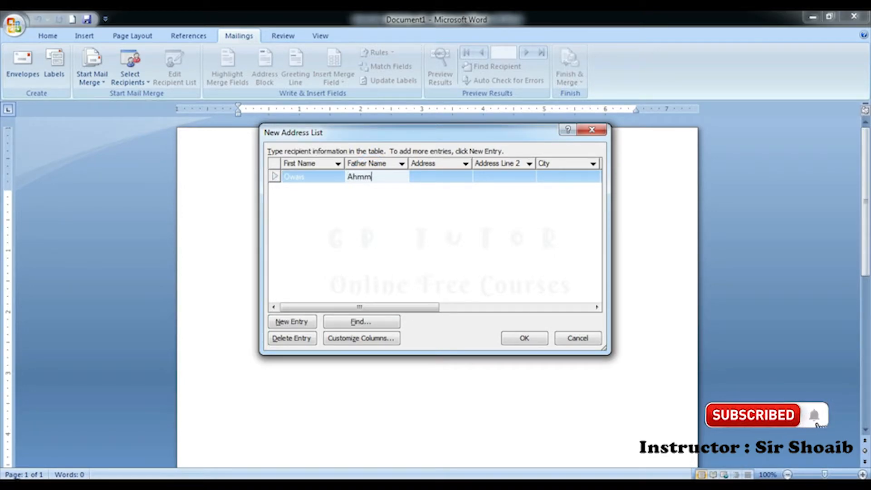
key("Tab")
type("Hyd")
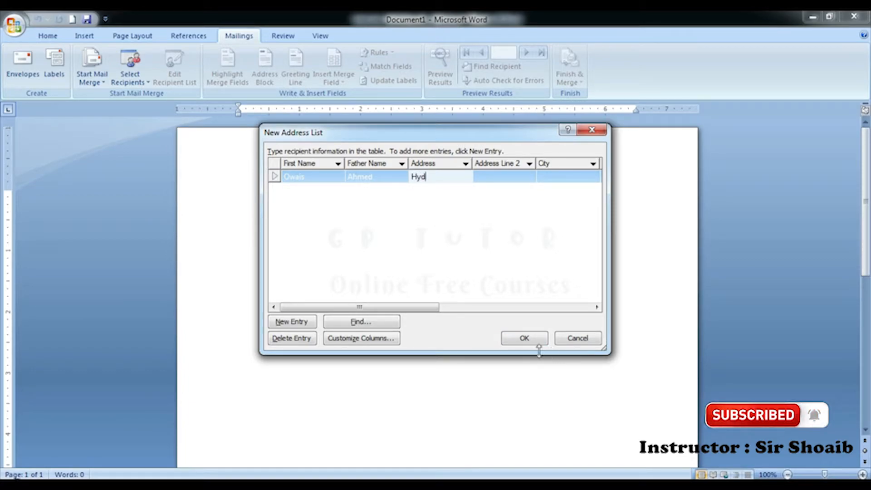
Step: Finish the list, decline saving it, and discard the typed addresses
left_click(525, 338)
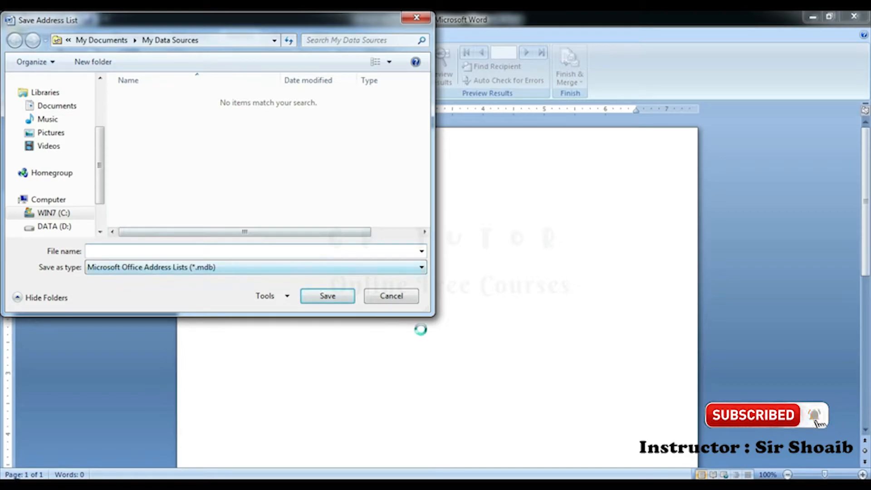
left_click(392, 295)
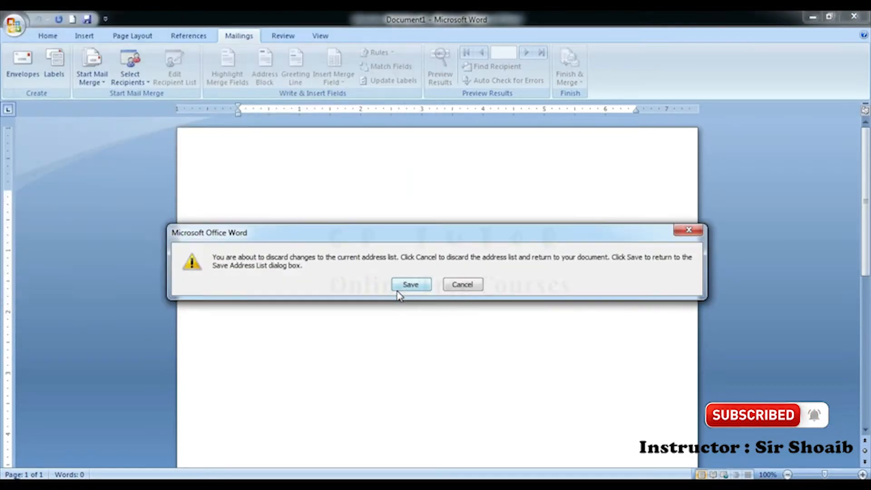
left_click(463, 285)
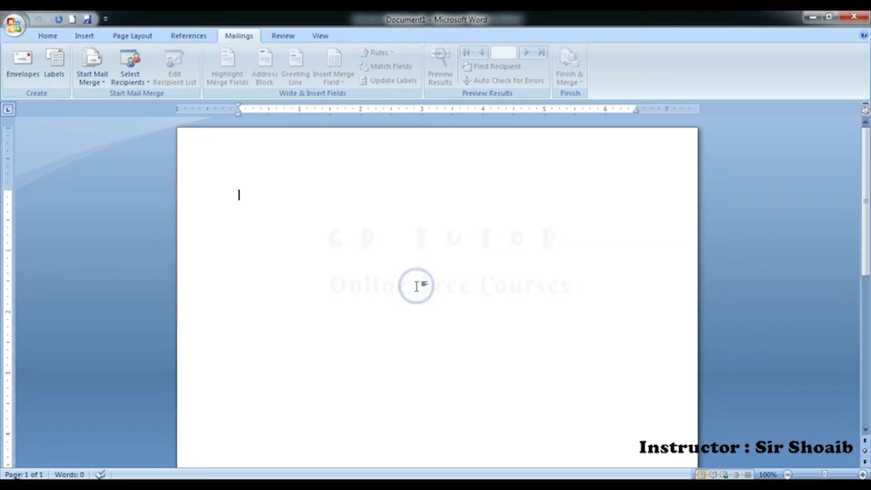
Step: Close Document1 unsaved, return to interview call letter sample.docx, and bring up Select Recipients
left_click(437, 286)
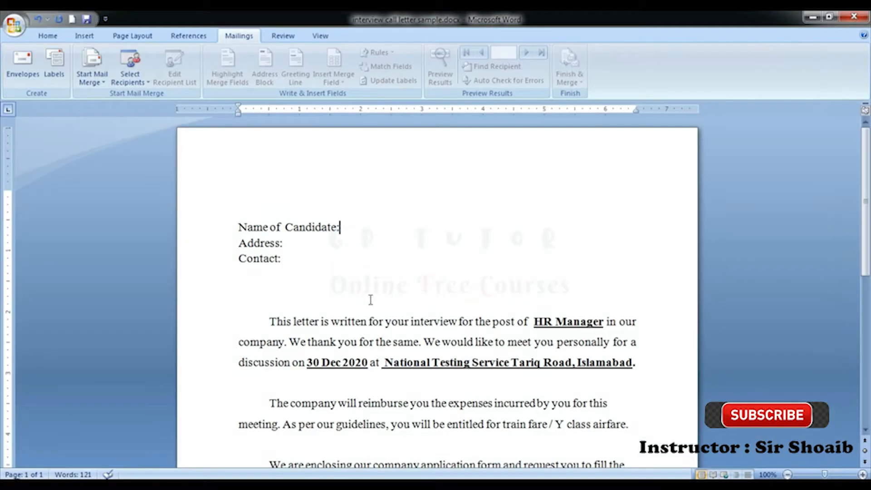
left_click(309, 245)
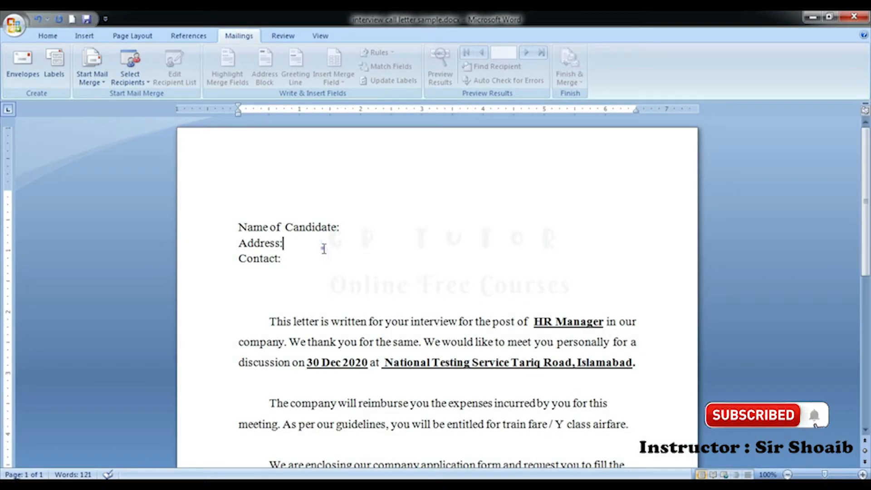
left_click(130, 75)
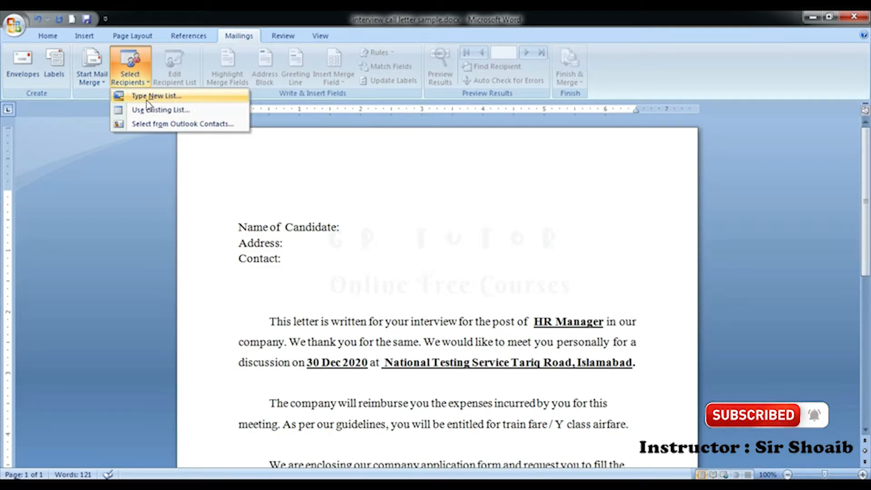
Step: Cancel the new typed list and choose Use Existing List for recipients instead
left_click(174, 97)
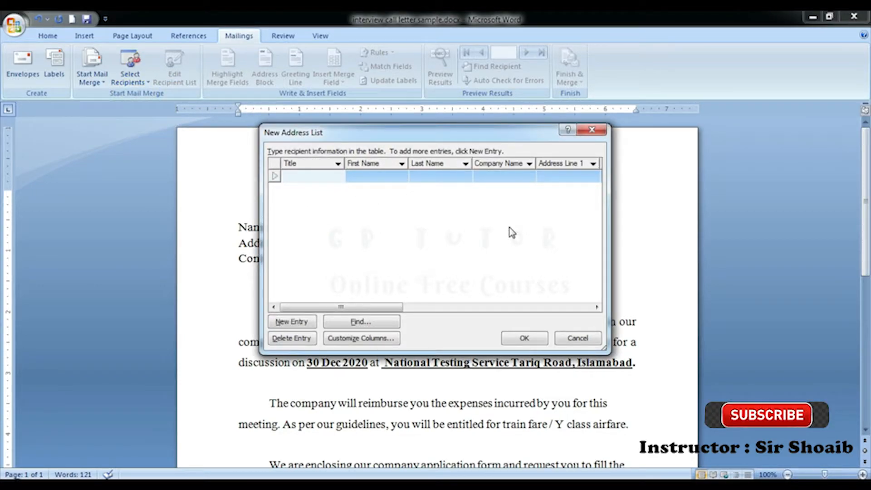
left_click(567, 343)
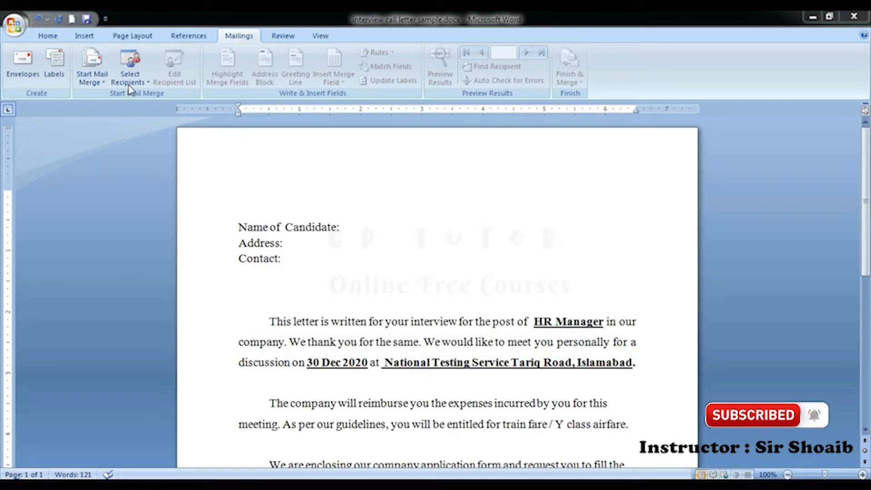
left_click(128, 83)
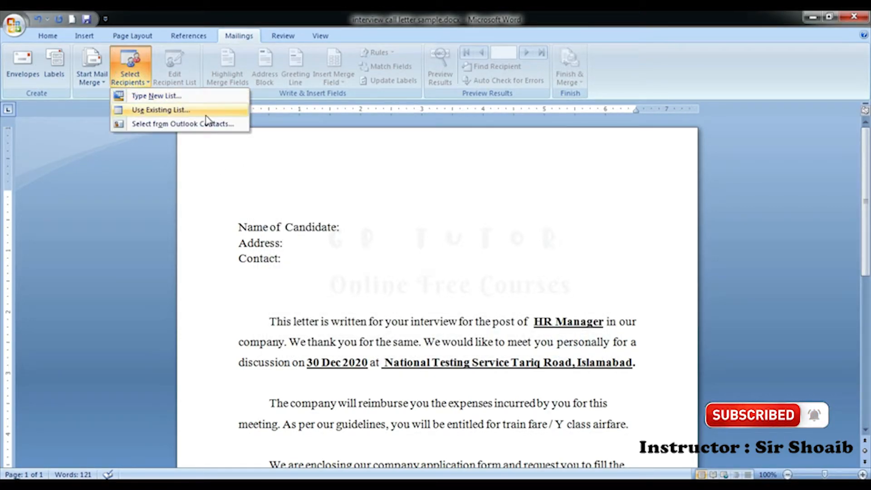
left_click(204, 110)
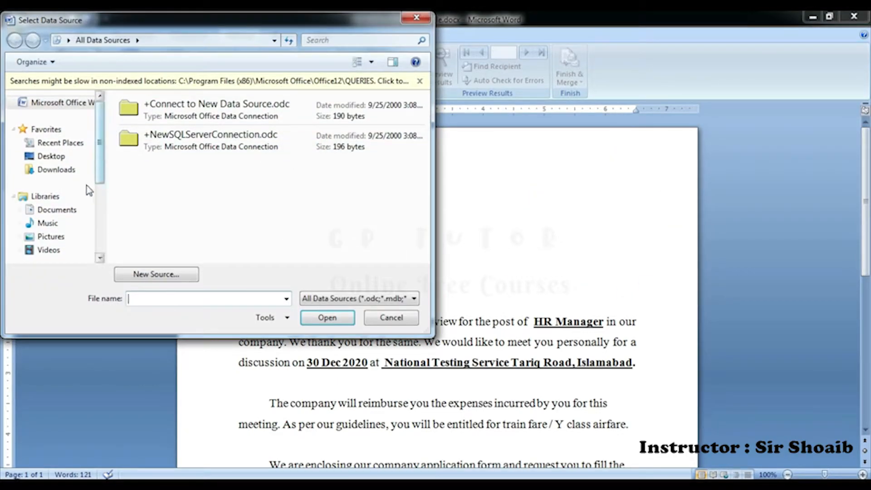
Step: Pick employee list.xlsx from Downloads and use its Sheet1$ table as recipient data
left_click(64, 170)
left_click(176, 209)
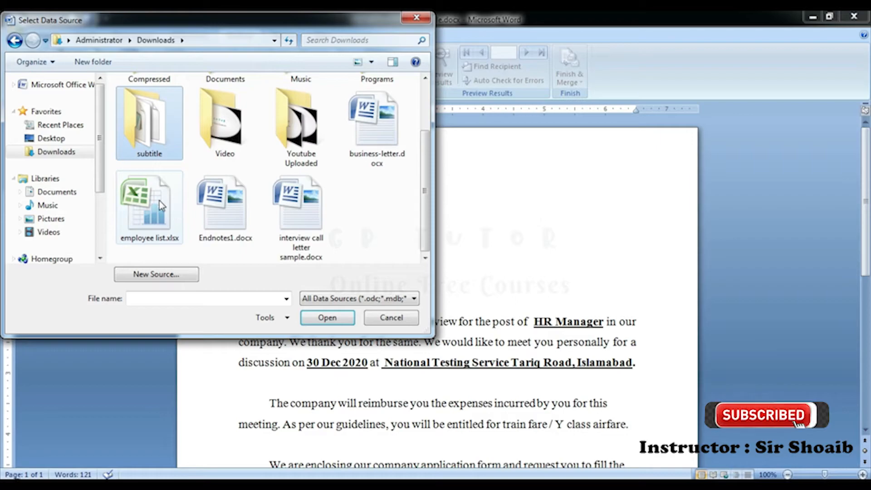
left_click(175, 208)
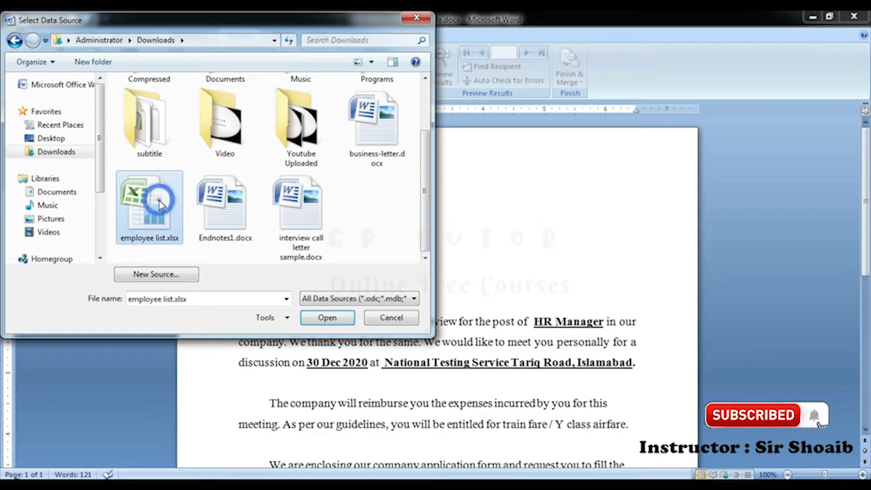
left_click(326, 318)
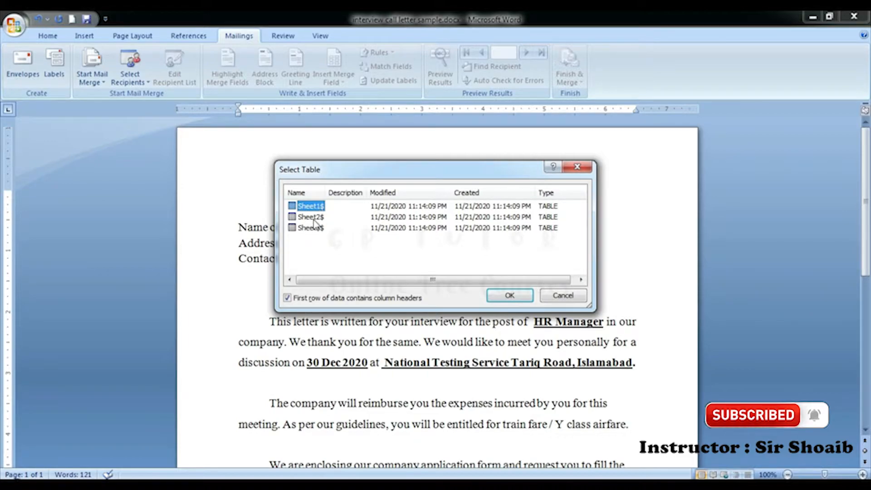
left_click(315, 218)
left_click(314, 228)
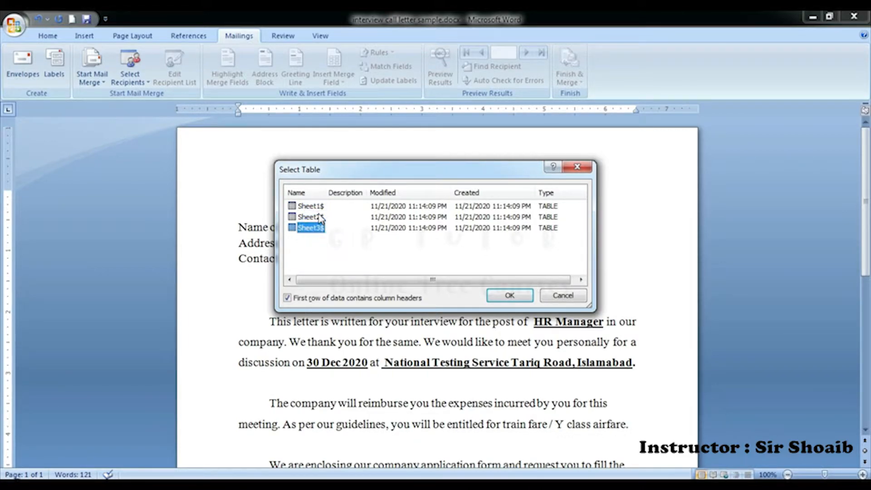
left_click(318, 211)
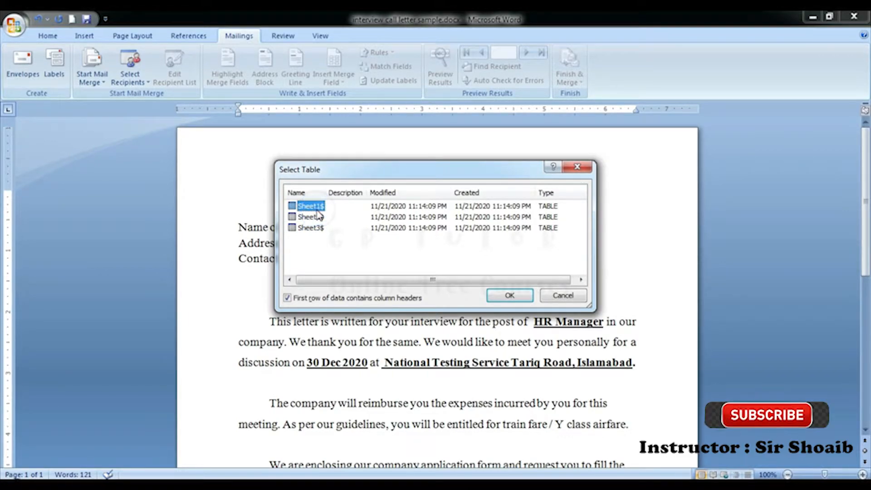
left_click(530, 296)
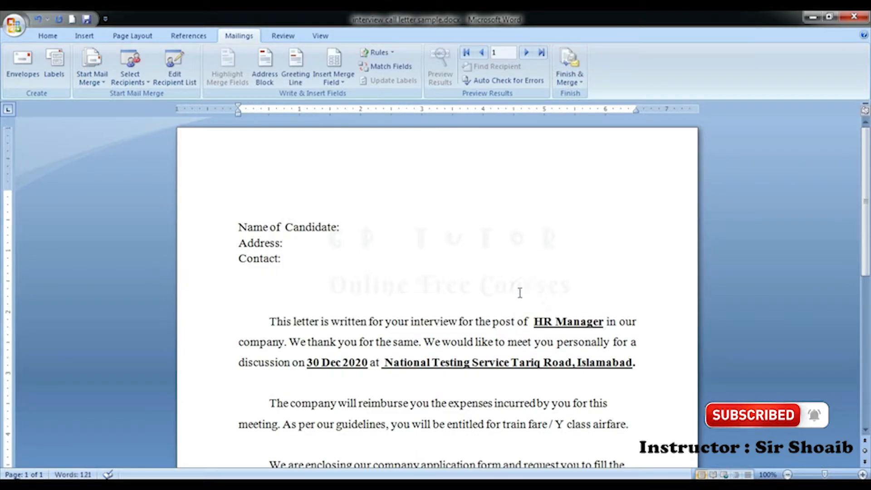
left_click(351, 228)
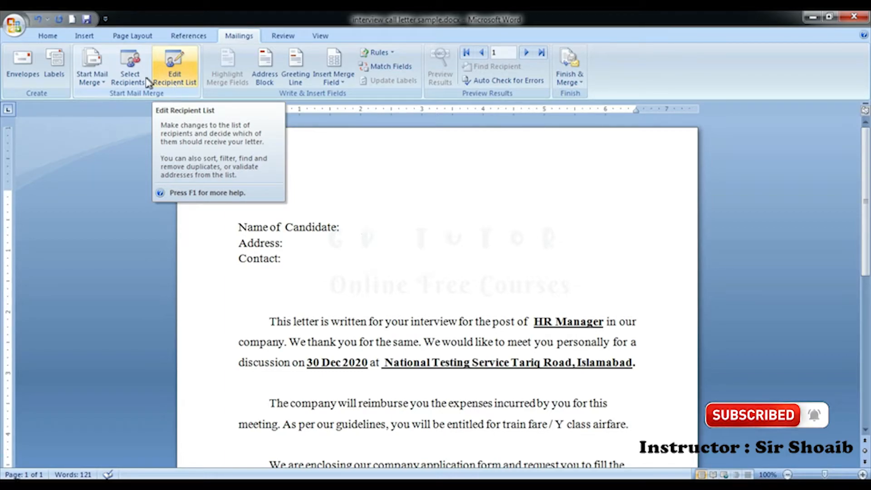
left_click(189, 68)
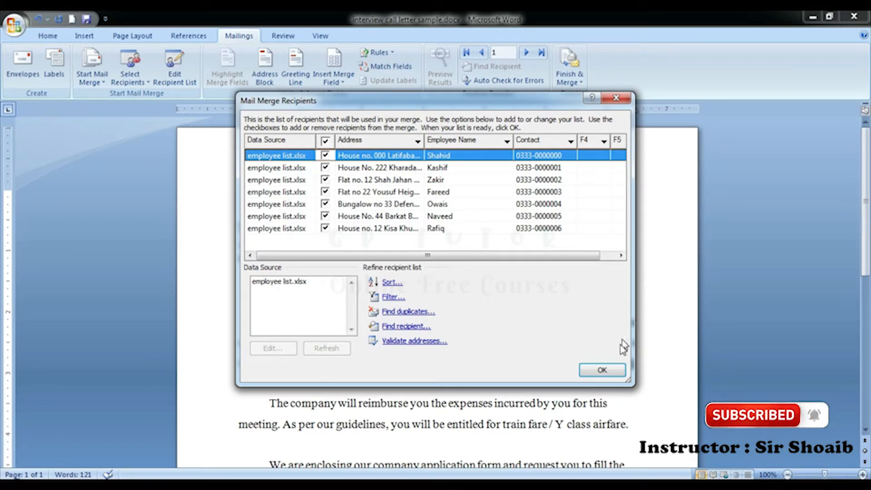
left_click(608, 370)
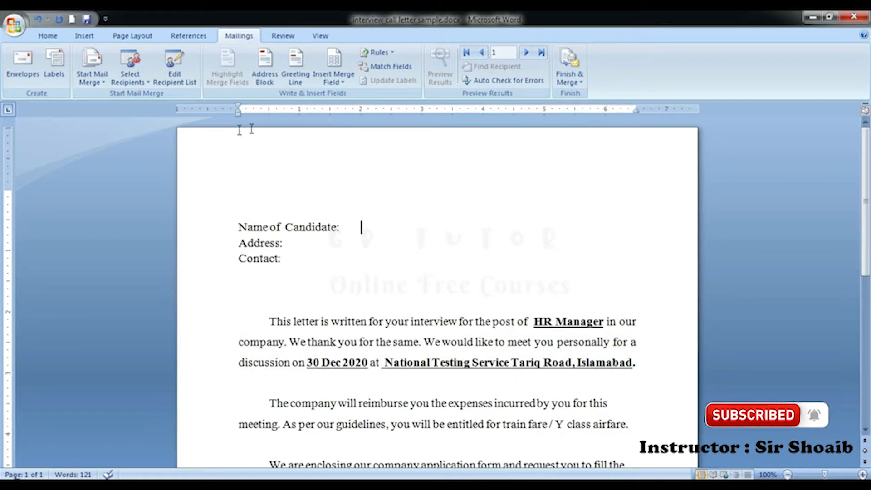
left_click(266, 77)
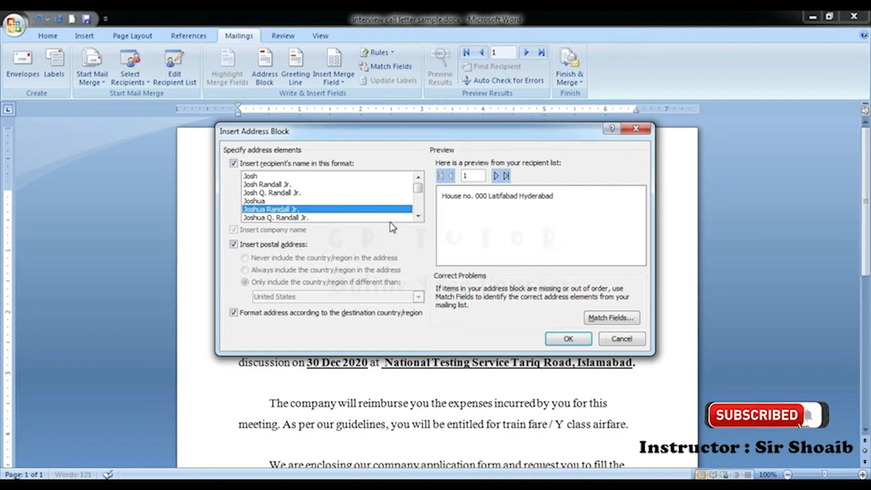
left_click(274, 192)
left_click(295, 218)
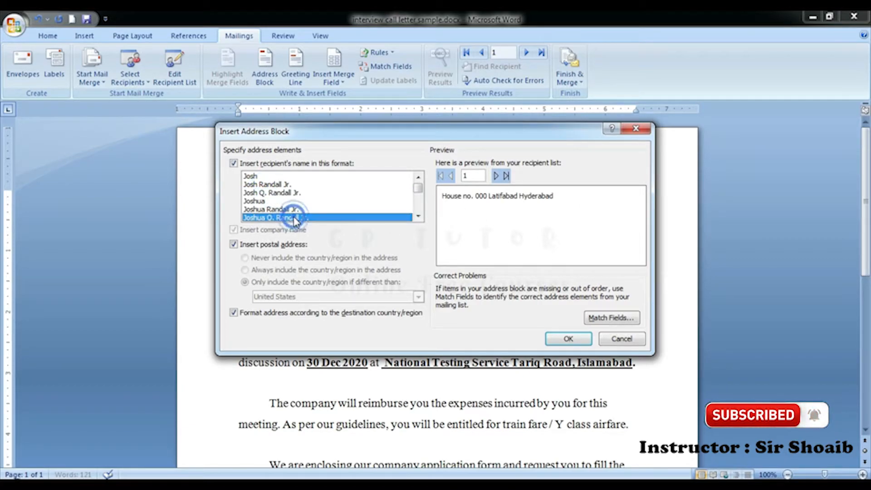
scroll(290, 213, "down", 2)
left_click(282, 193)
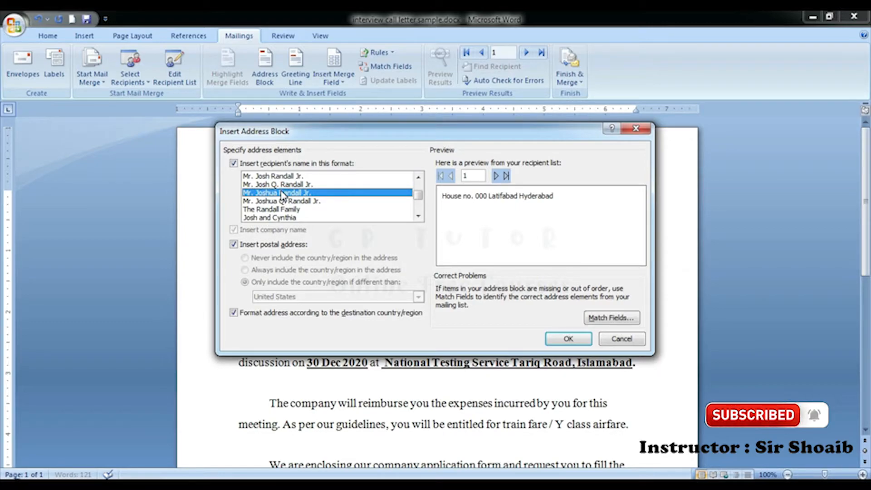
left_click(284, 184)
left_click(282, 176)
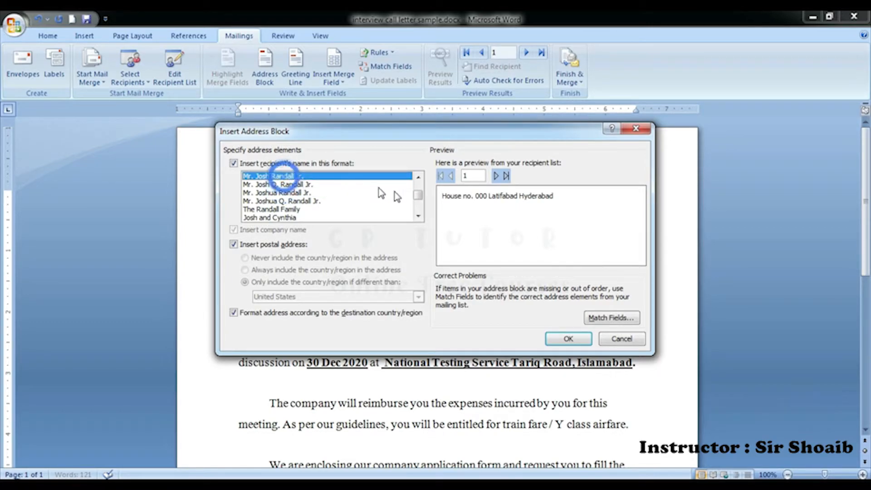
left_click(505, 220)
left_click(506, 221)
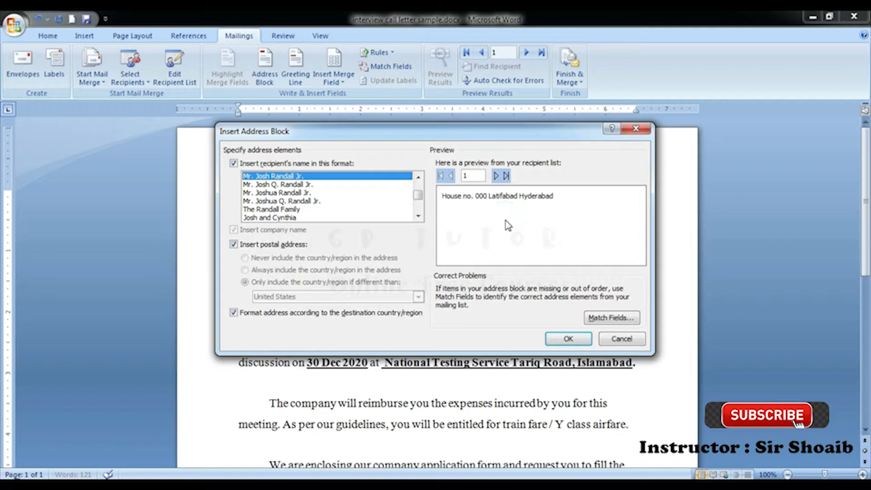
left_click(563, 339)
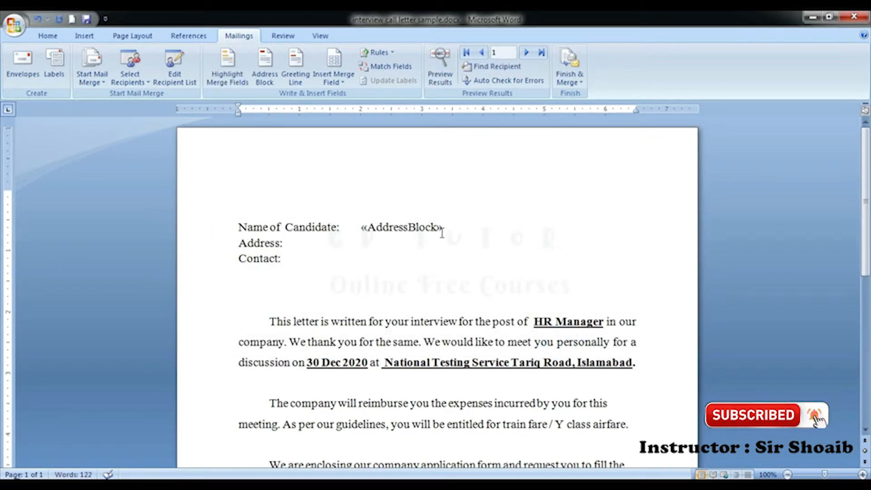
key("ctrl+z")
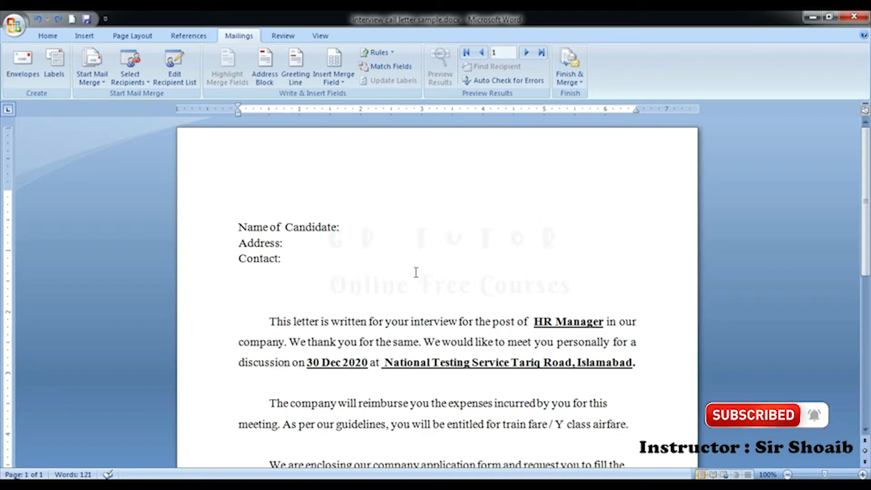
Step: Insert a greeting line with the 'To' salutation after Name of Candidate
left_click(297, 82)
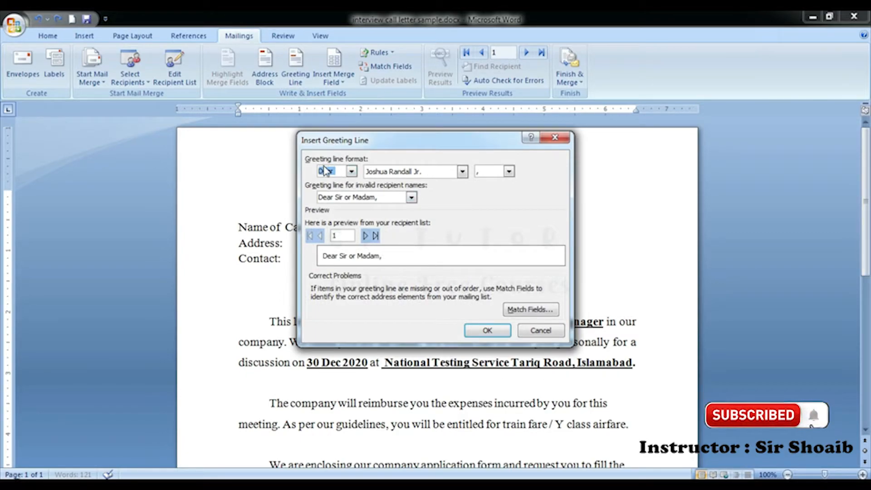
left_click(352, 172)
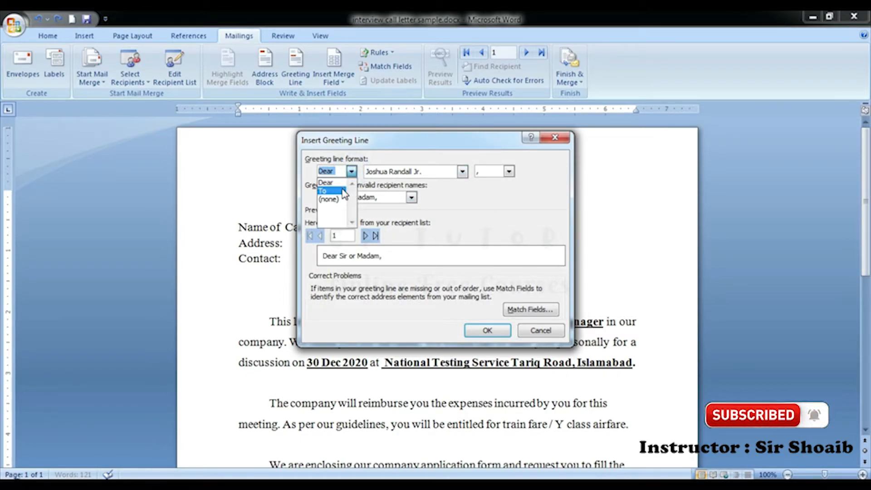
left_click(343, 192)
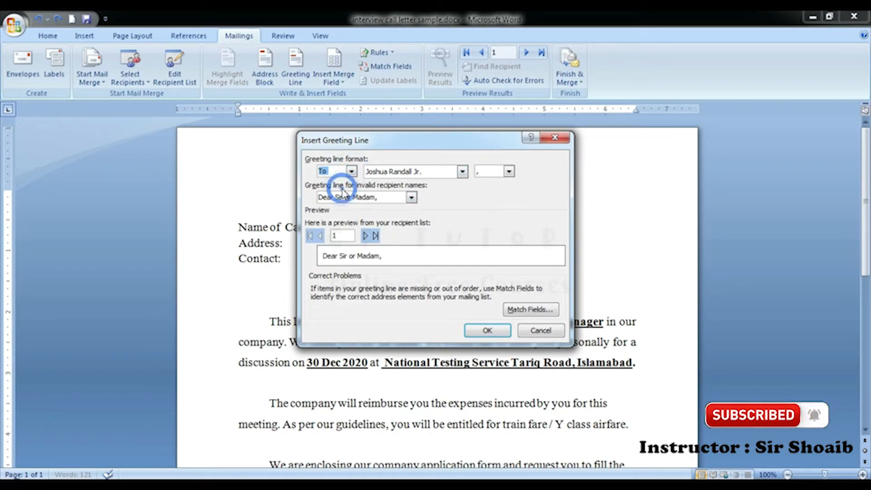
left_click(483, 330)
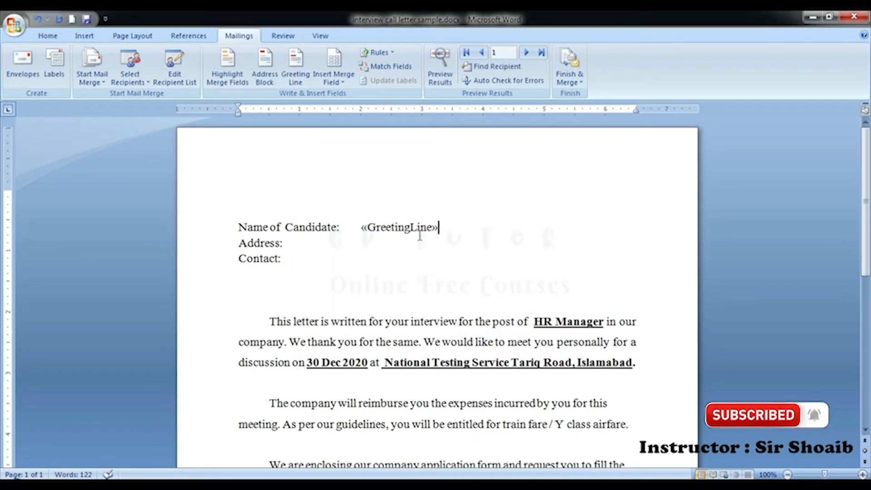
Step: Delete the misplaced greeting field and open a blank line at the top of the letter
left_click(361, 231)
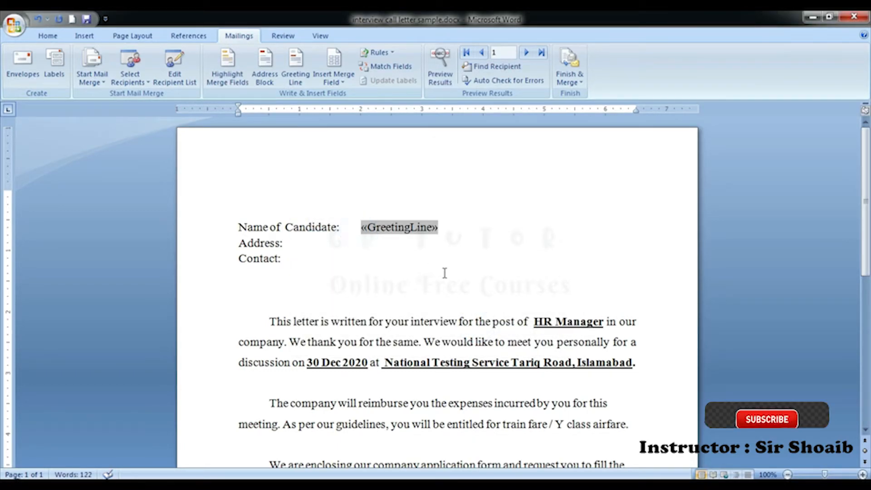
key("shift+End")
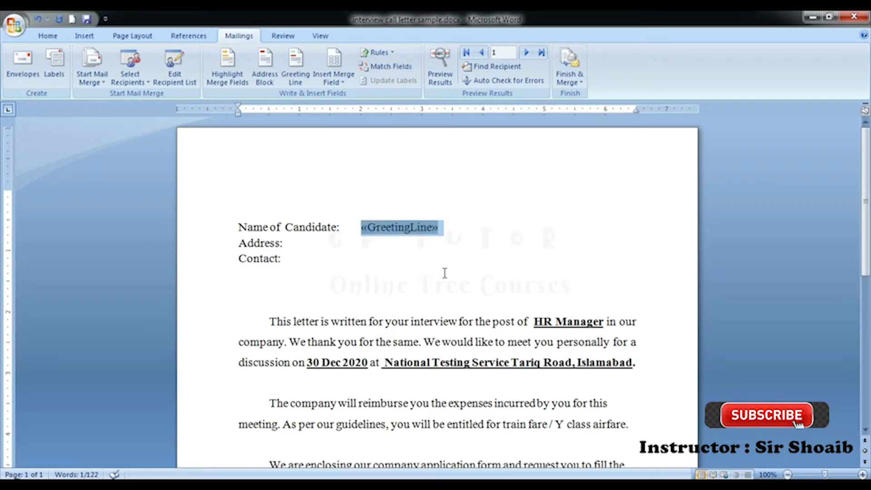
key("Delete")
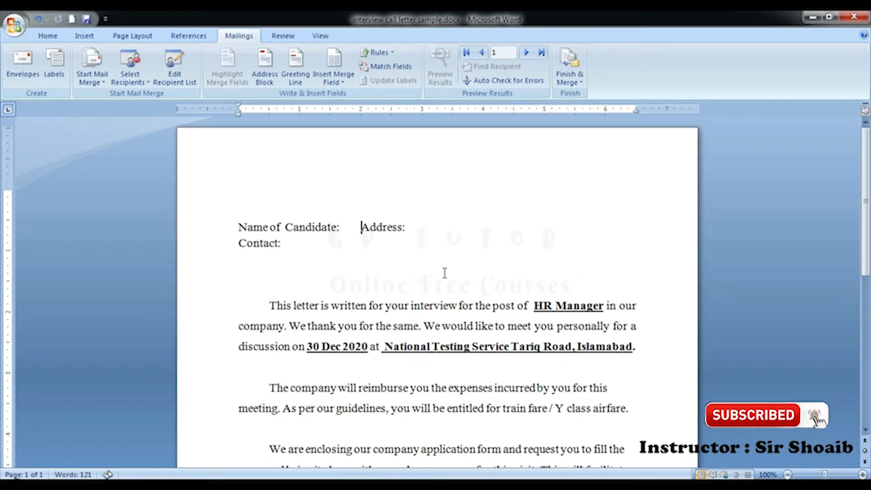
key("Return")
key("Up")
key("Up")
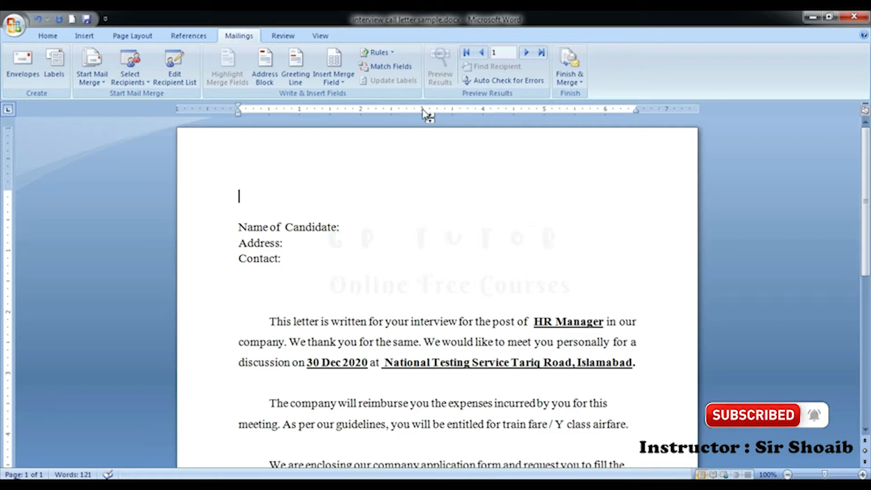
Step: Insert the 'To' greeting line on the new top line
left_click(296, 68)
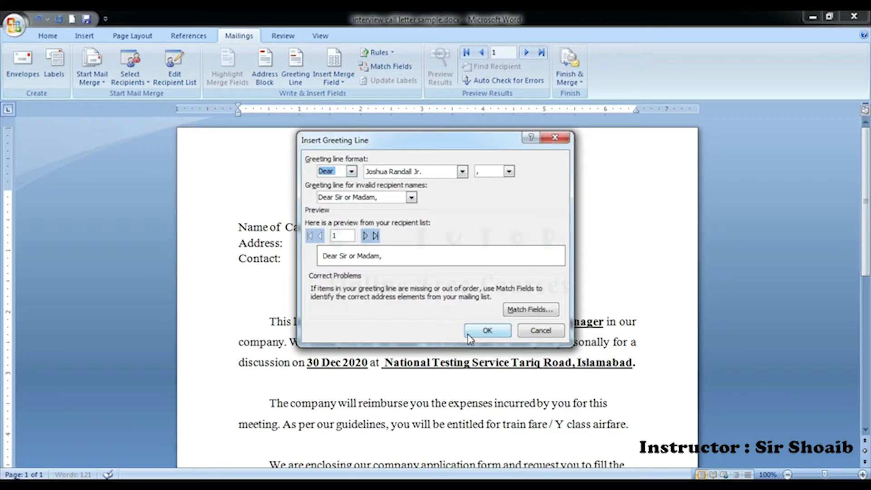
left_click(351, 171)
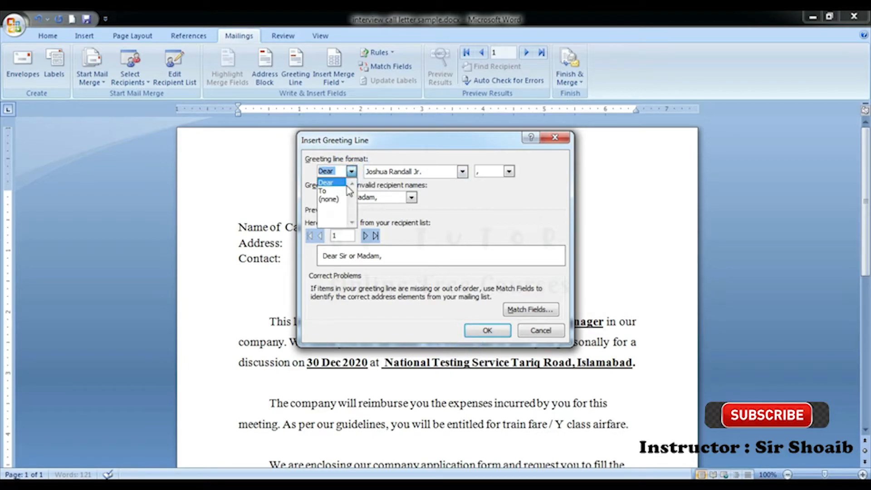
left_click(328, 184)
left_click(487, 330)
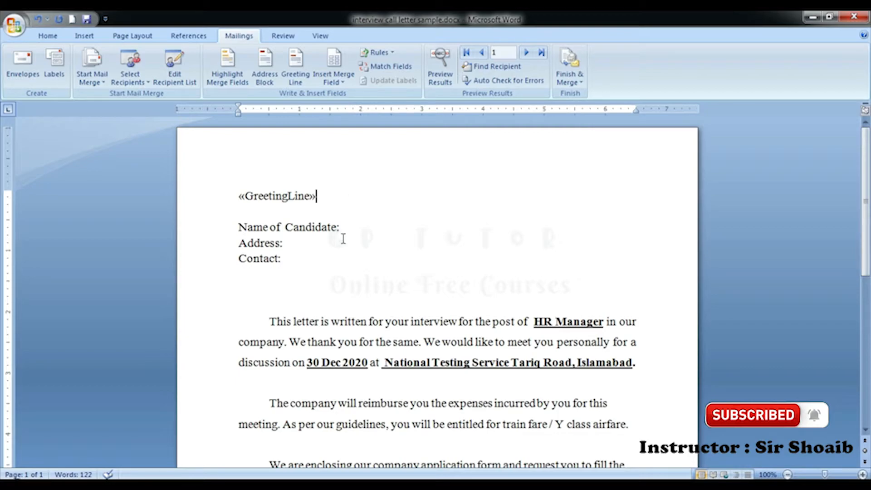
Step: Insert the Employee_Name merge field after Name of Candidate
left_click(338, 83)
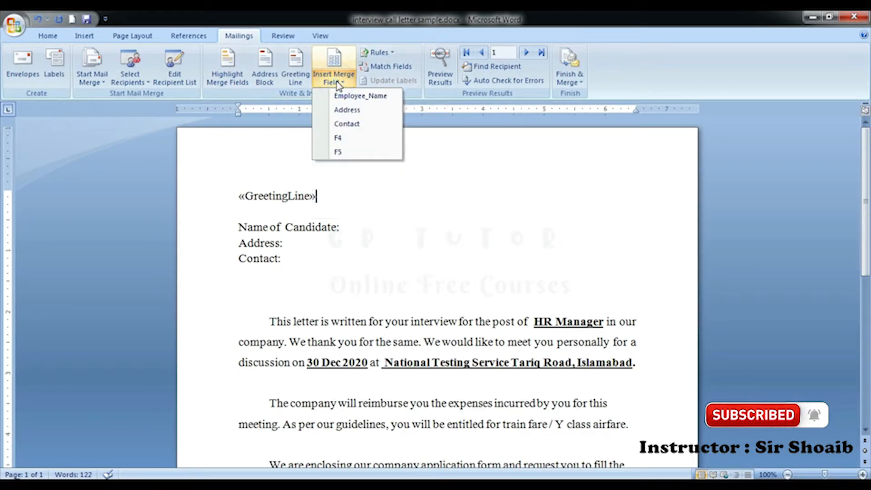
left_click(362, 227)
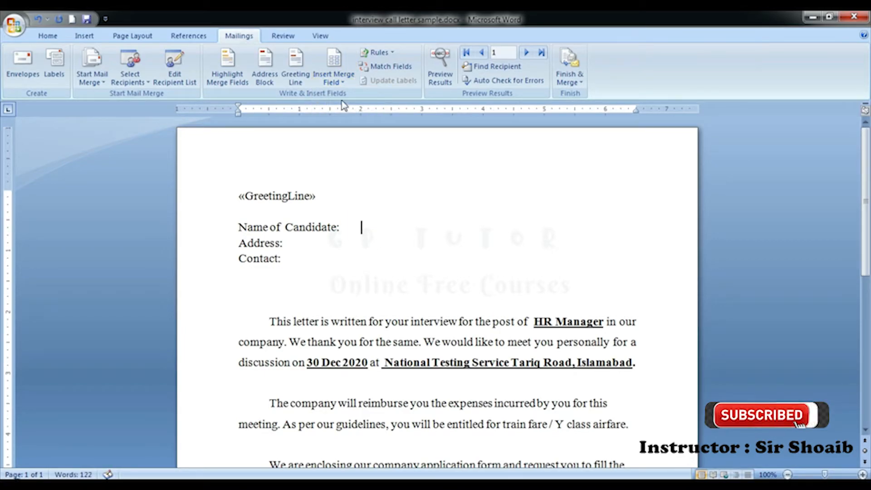
left_click(326, 74)
left_click(359, 95)
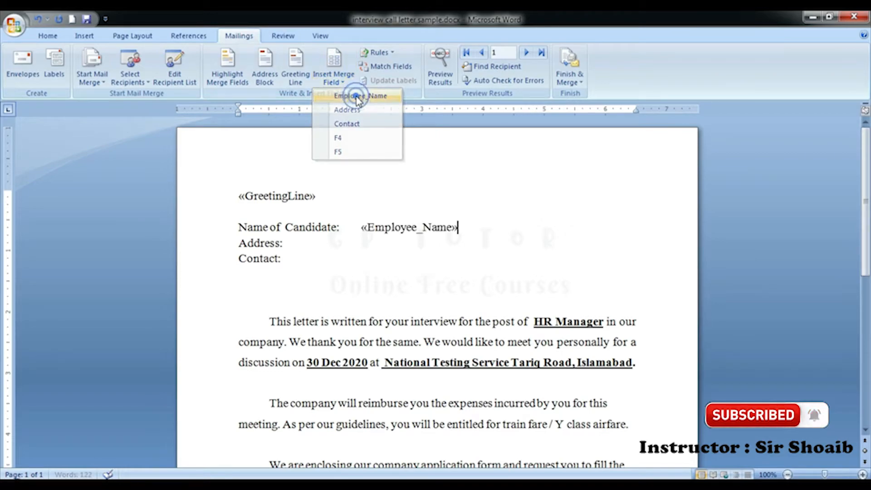
Step: Insert the Address merge field after the Address label and delete the duplicate copy
left_click(359, 243)
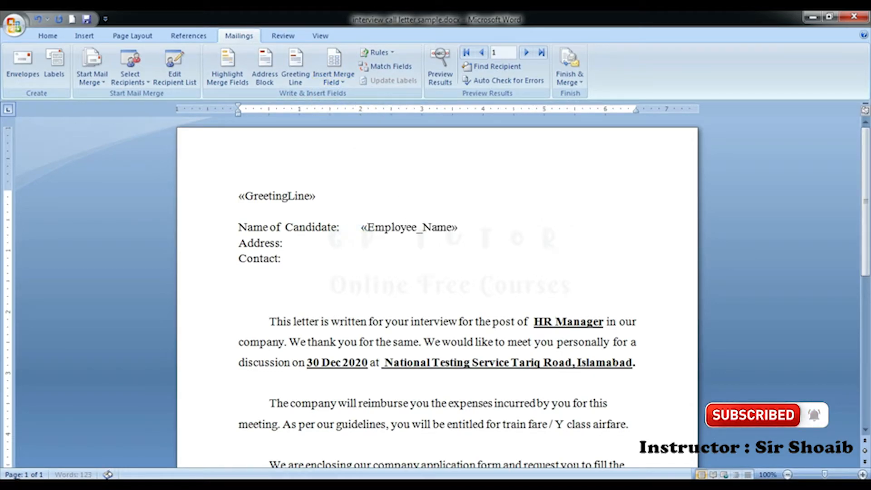
left_click(337, 64)
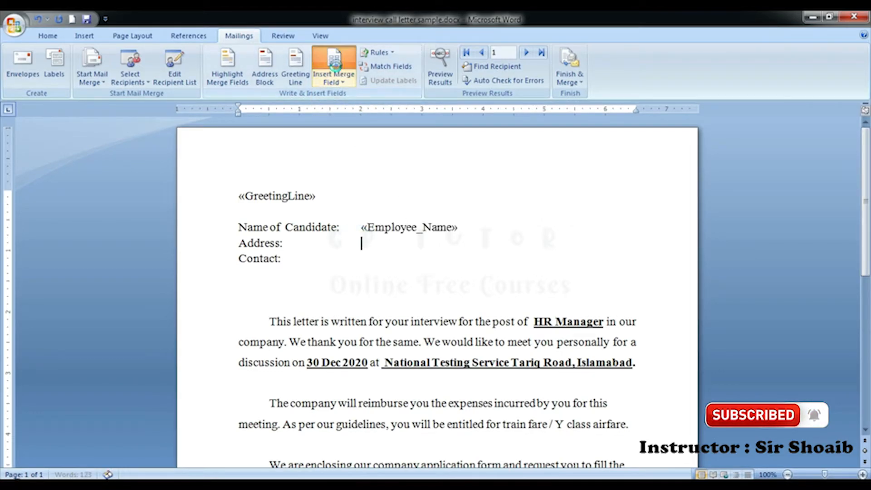
left_click(374, 206)
left_click(437, 327)
left_click(445, 330)
left_click(477, 332)
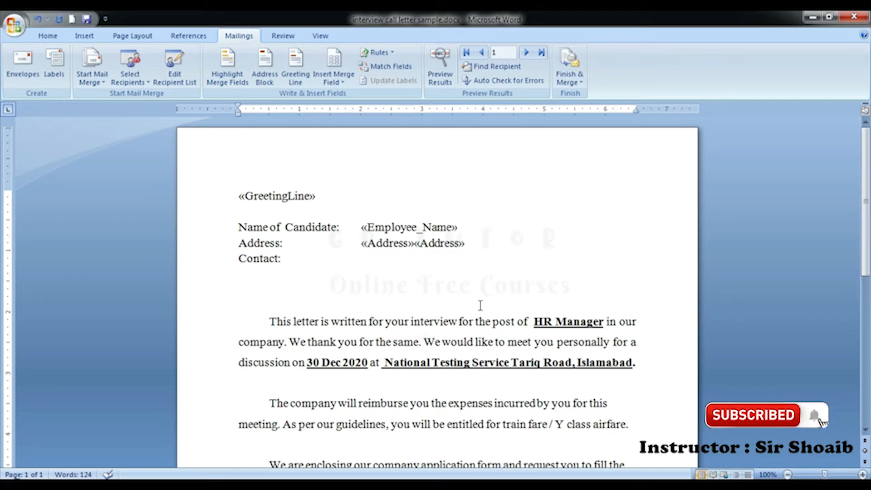
key("Delete")
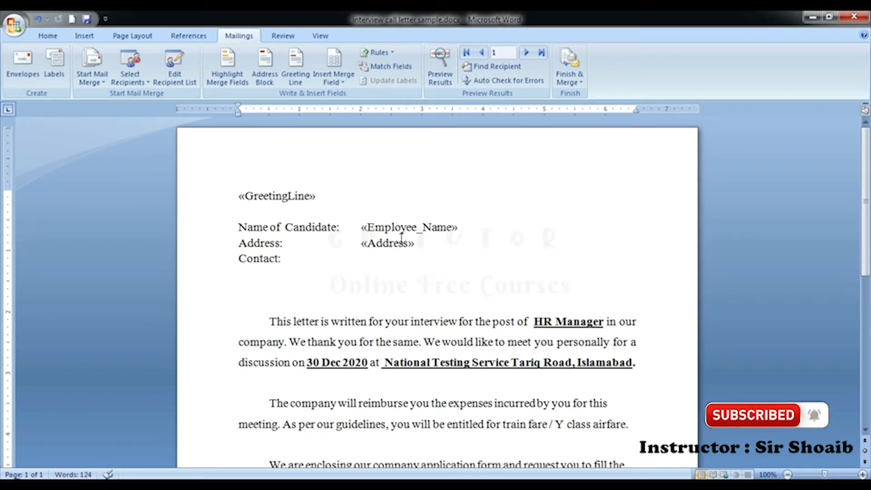
Step: Insert the Contact merge field after the Contact label
left_click(357, 258)
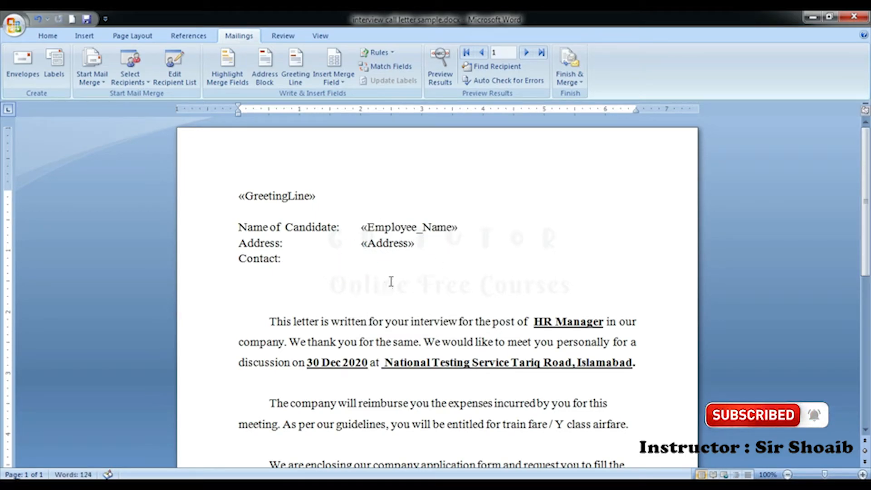
left_click(334, 79)
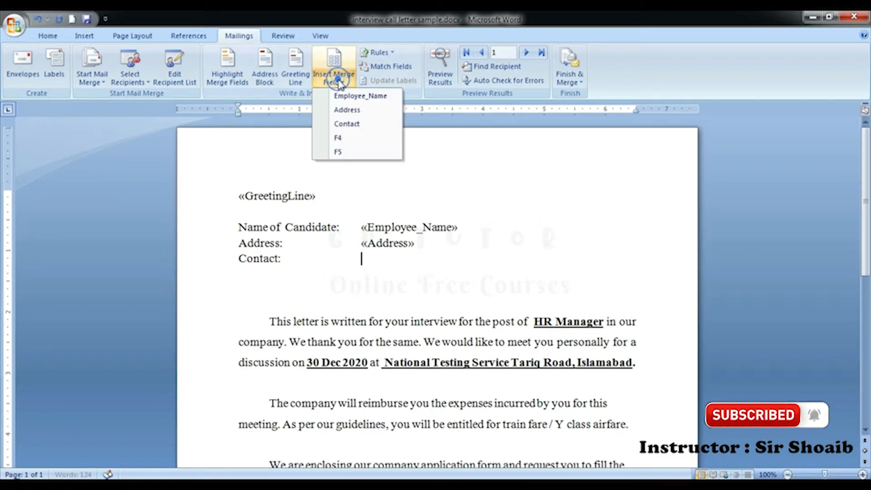
left_click(353, 126)
left_click(461, 265)
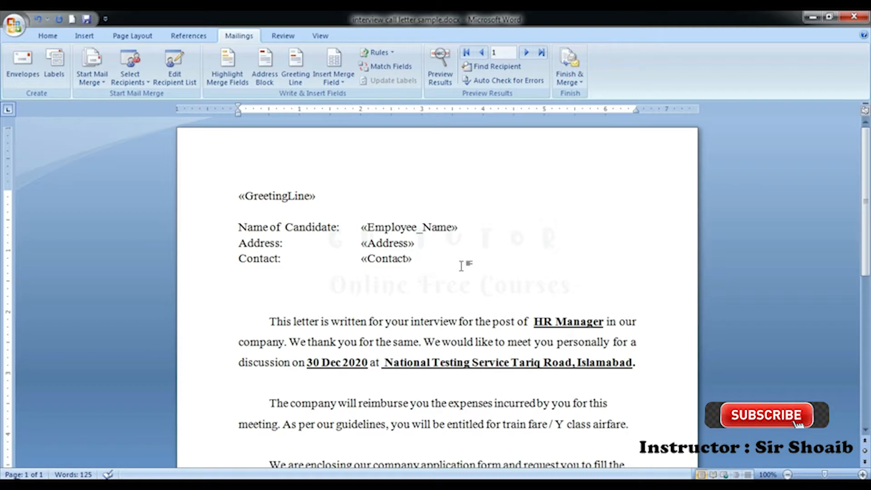
scroll(408, 277, "down", 4)
scroll(373, 286, "down", 4)
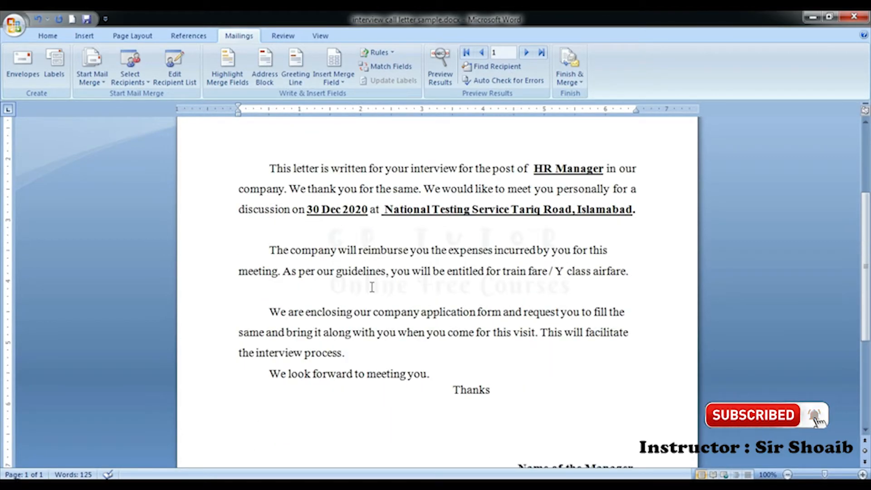
scroll(372, 286, "up", 4)
scroll(372, 286, "up", 3)
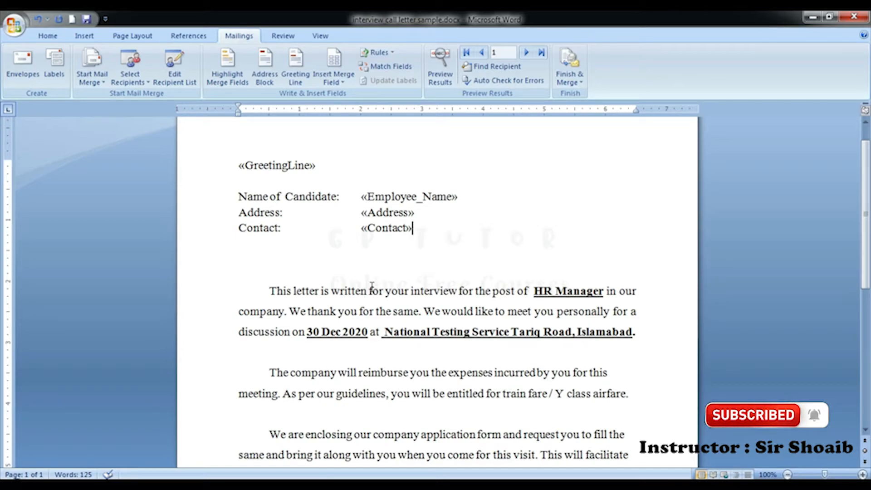
left_click(520, 311)
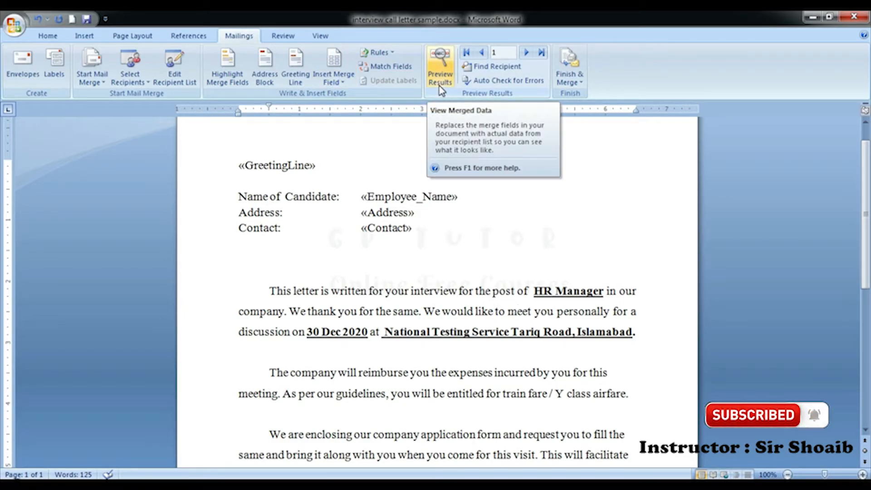
scroll(435, 220, "up", 1)
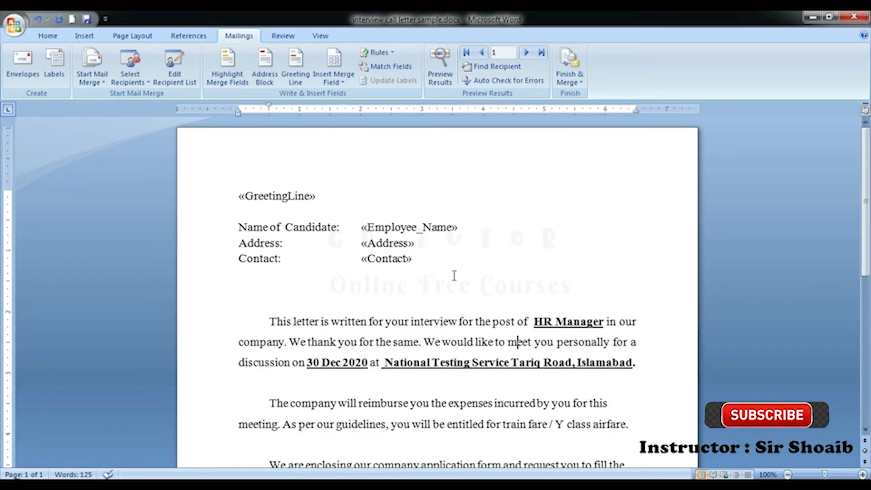
left_click(443, 83)
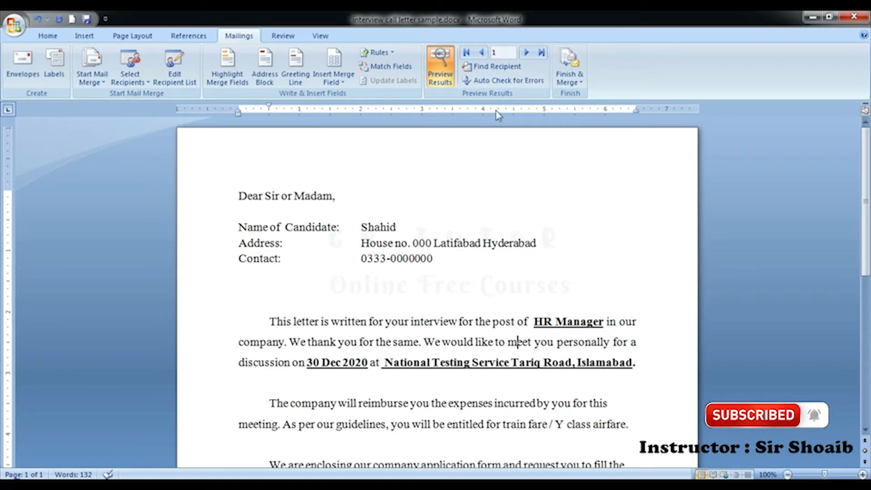
left_click(526, 54)
left_click(526, 54)
left_click(526, 54)
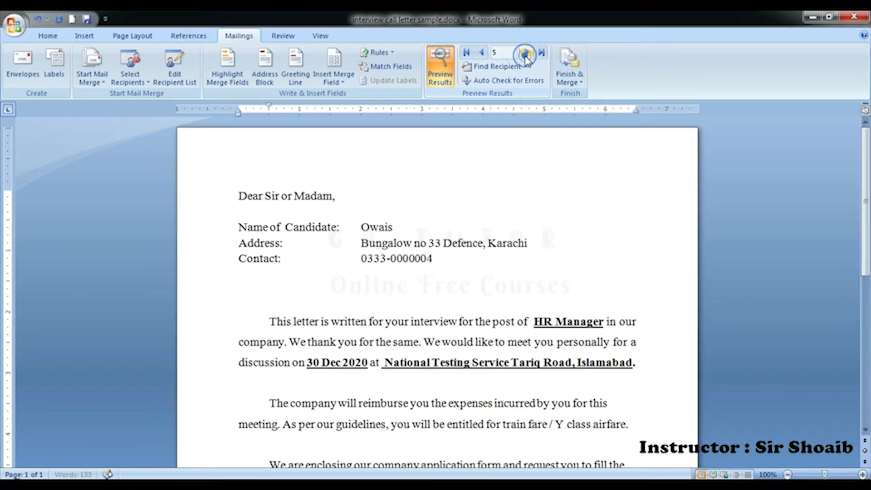
left_click(527, 54)
left_click(527, 54)
left_click(526, 53)
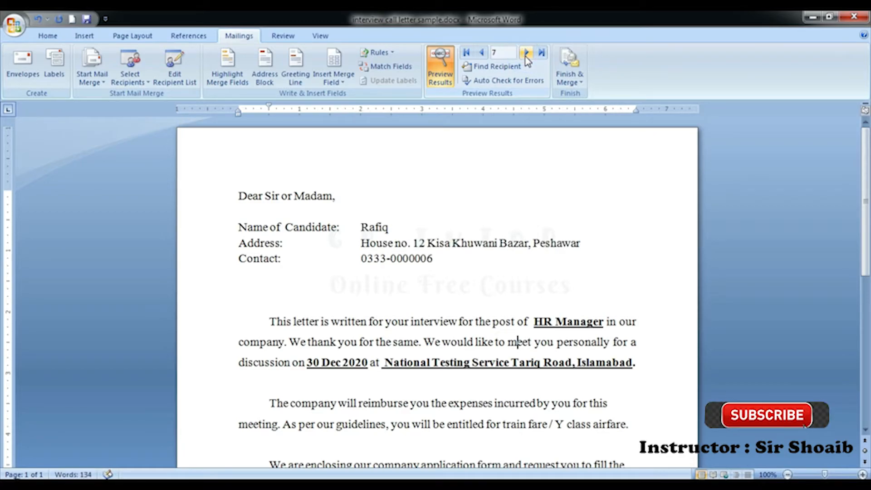
left_click(482, 54)
left_click(482, 53)
left_click(483, 53)
left_click(482, 53)
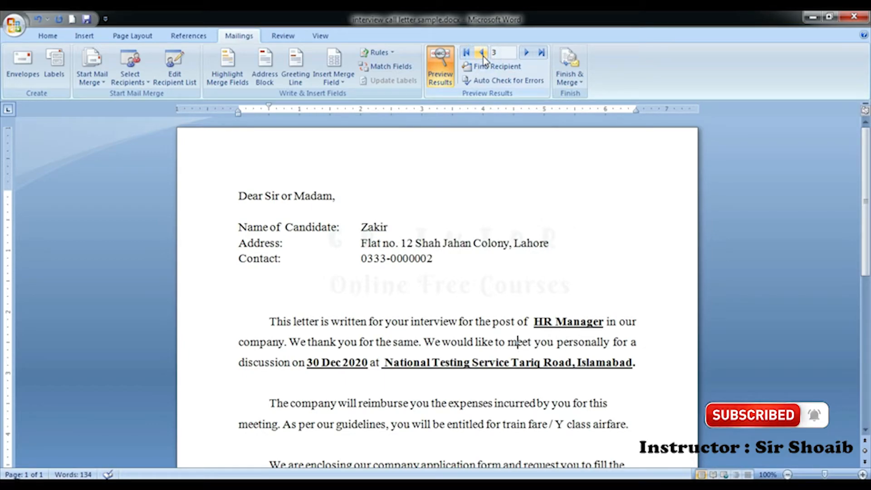
left_click(447, 69)
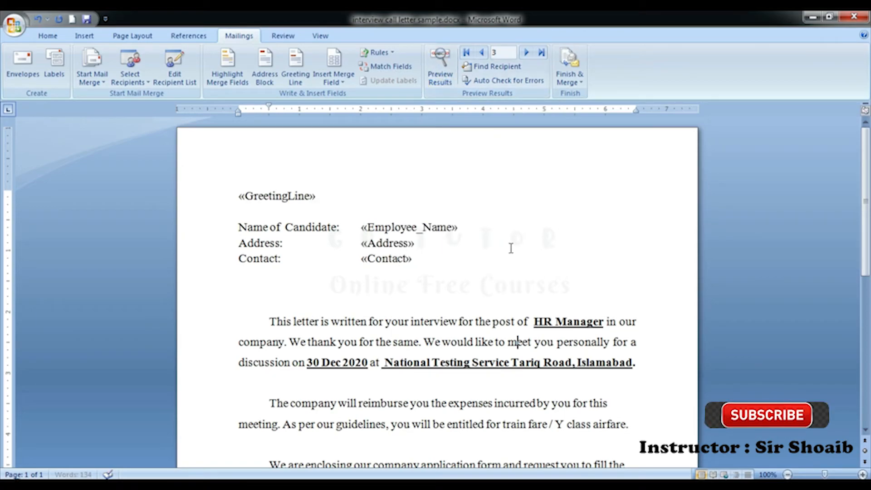
Step: Search recipients by candidate name, retrying after no match, reaching record 5, and turn on Preview Results
left_click(499, 66)
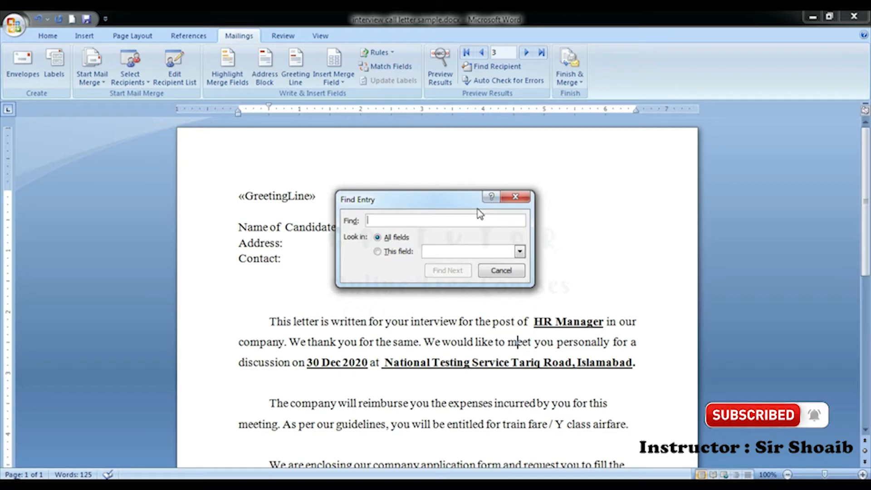
type("Ahmed")
key("Return")
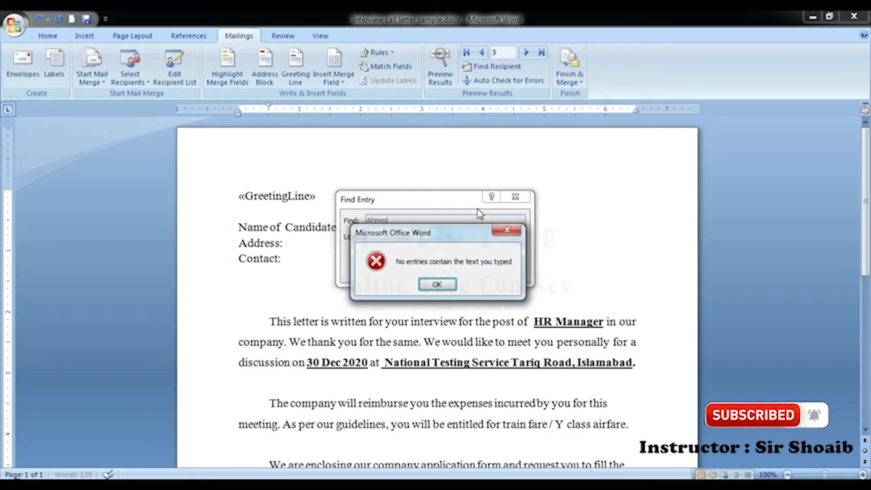
key("Return")
type("O")
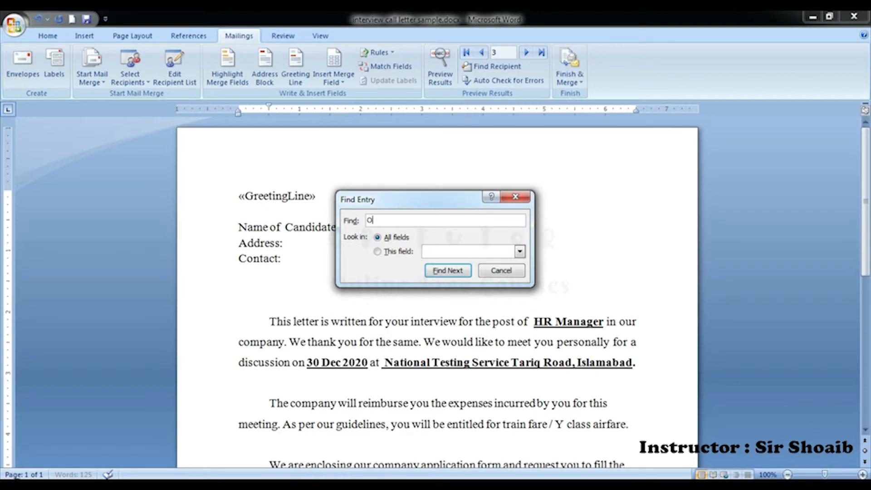
type("wais")
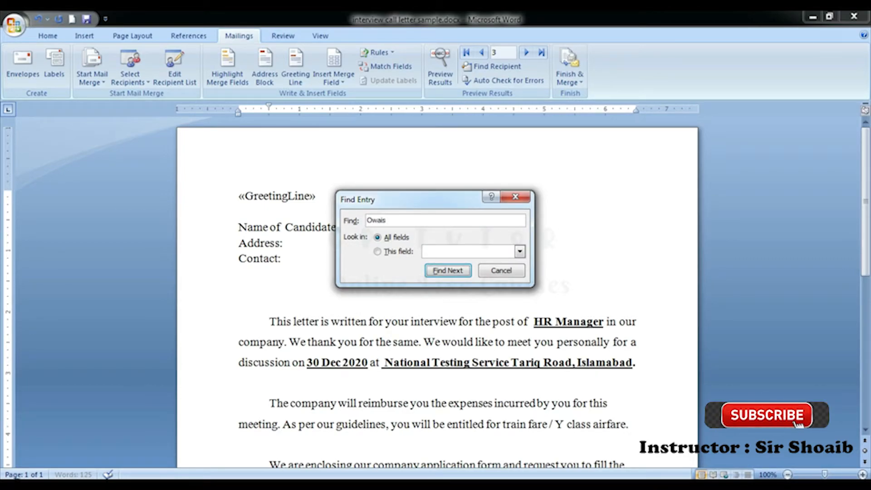
key("Return")
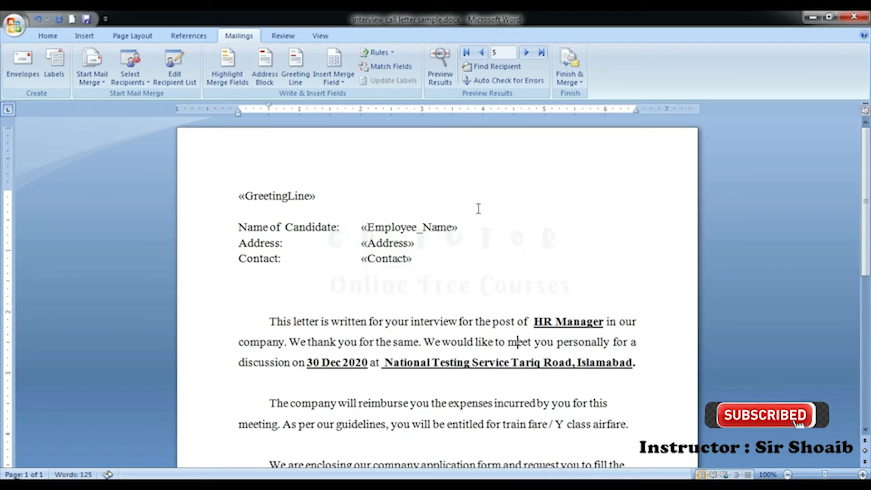
left_click(453, 74)
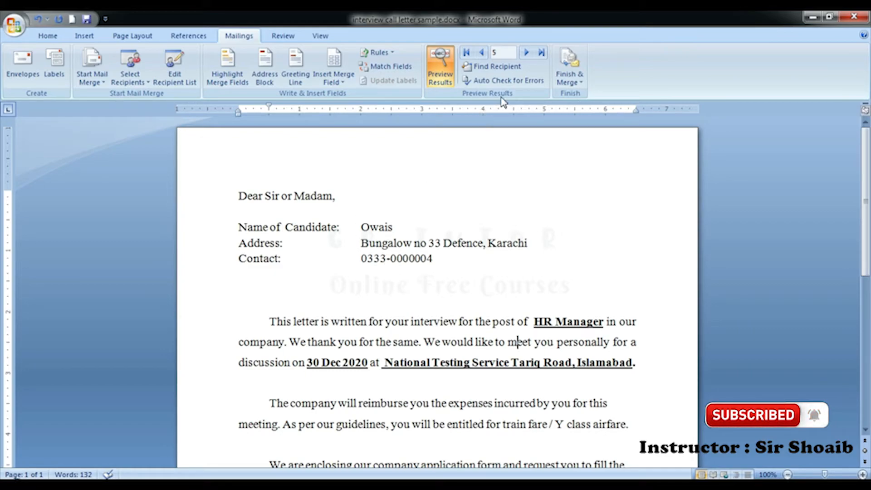
Step: Open and cancel Auto Check for Errors, then drop down Finish & Merge
left_click(510, 82)
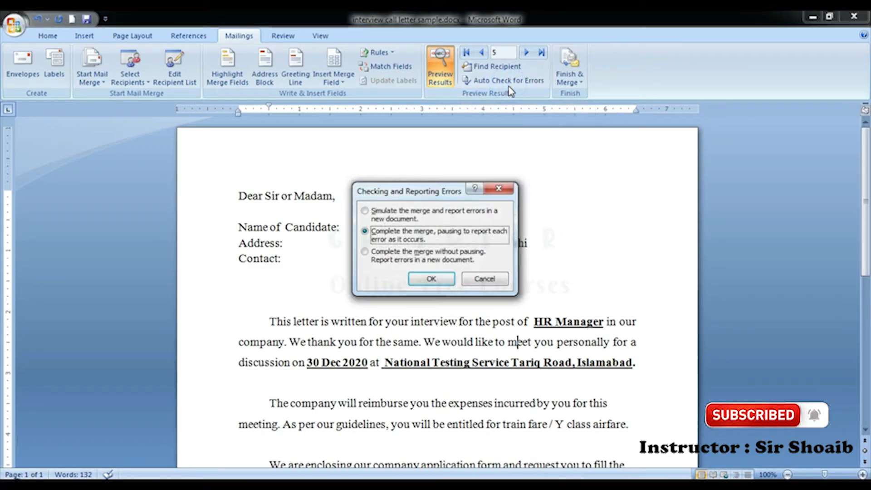
left_click(484, 279)
left_click(567, 248)
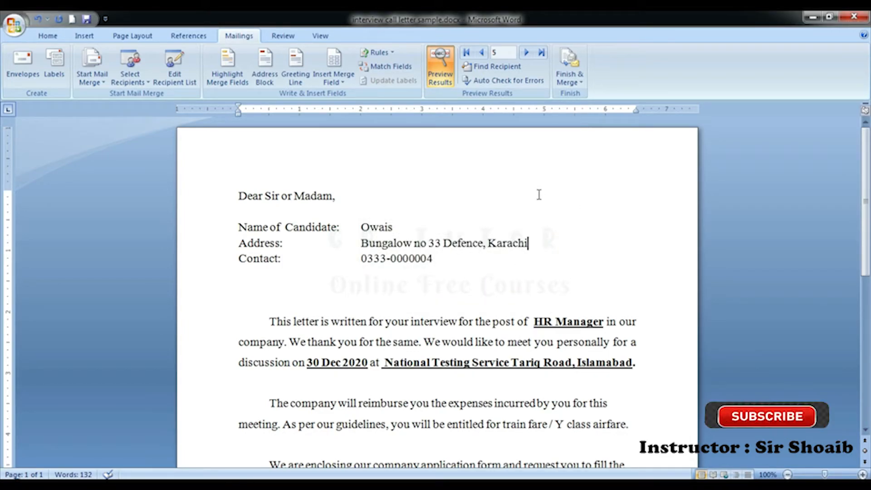
scroll(496, 311, "down", 5)
scroll(497, 317, "up", 5)
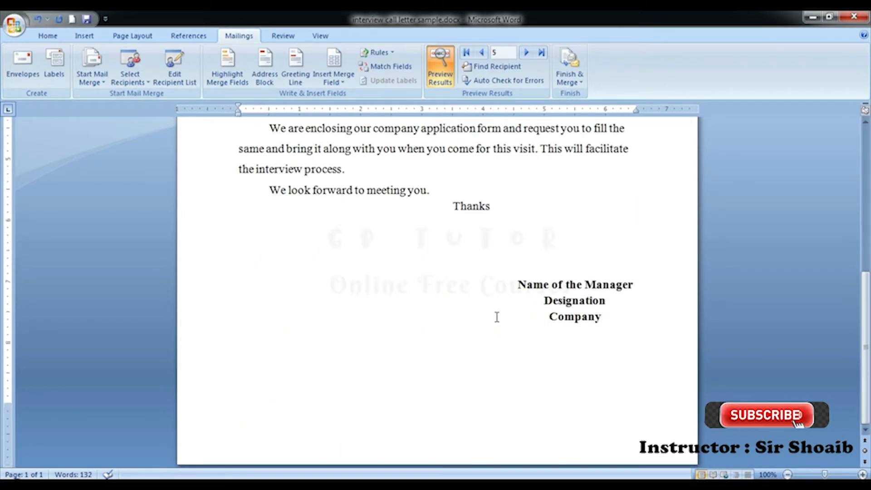
left_click(575, 84)
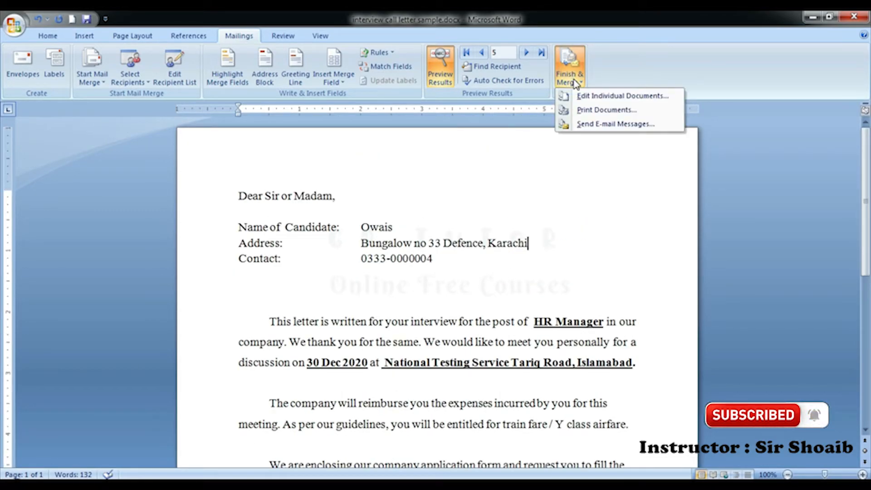
Step: Choose Print Documents with All records selected, bringing up the Print dialog
left_click(589, 113)
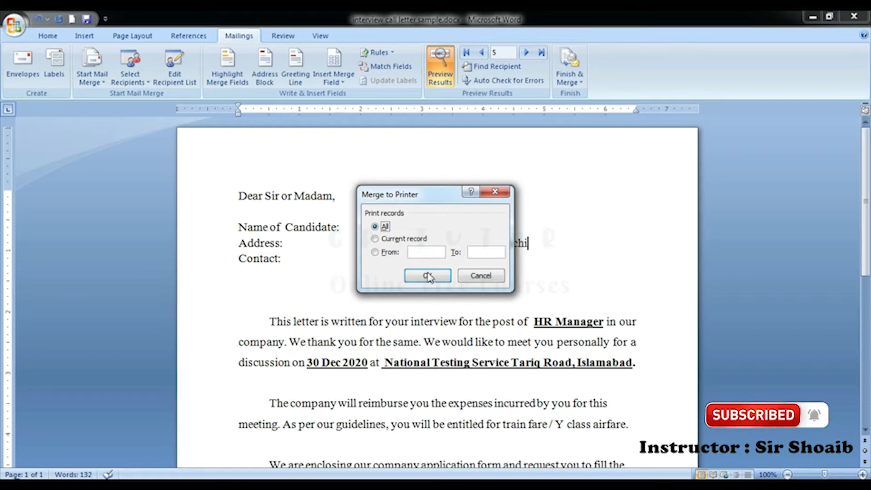
left_click(378, 228)
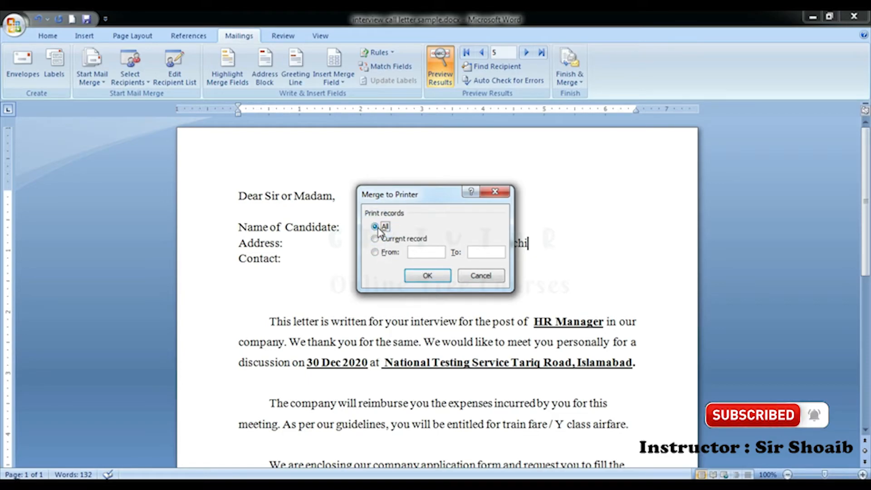
left_click(398, 239)
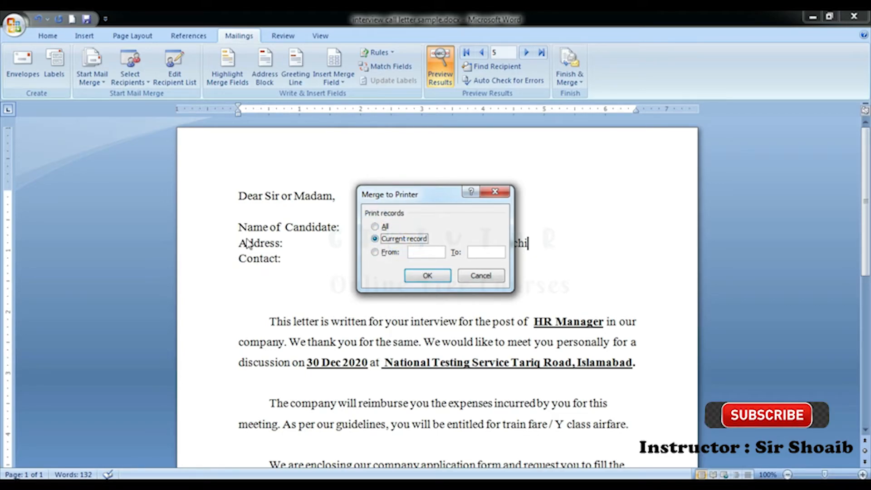
left_click(386, 252)
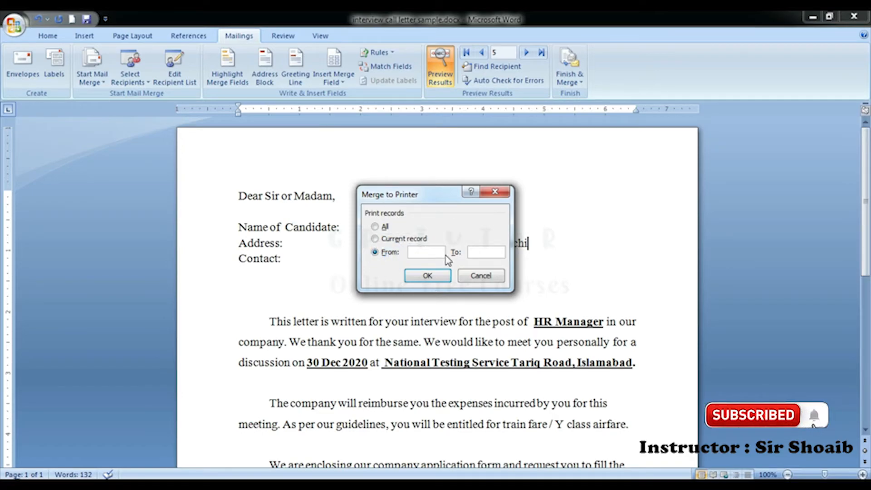
type("1")
key("Tab")
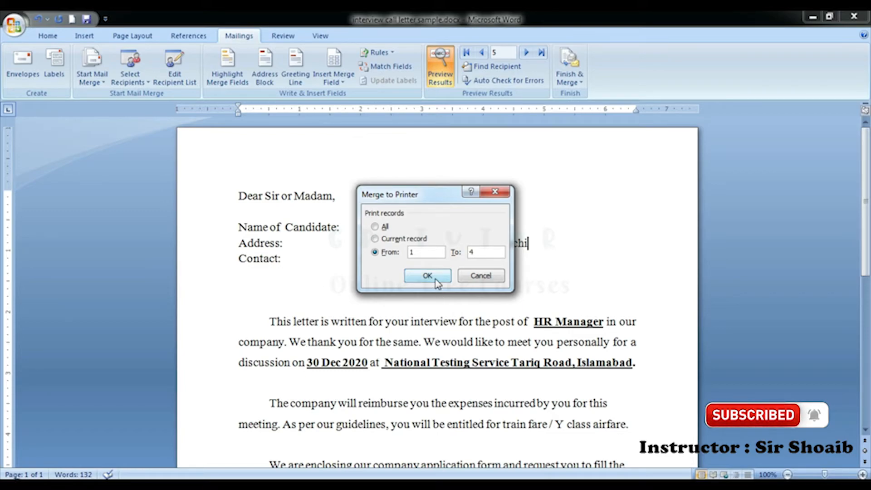
left_click(385, 227)
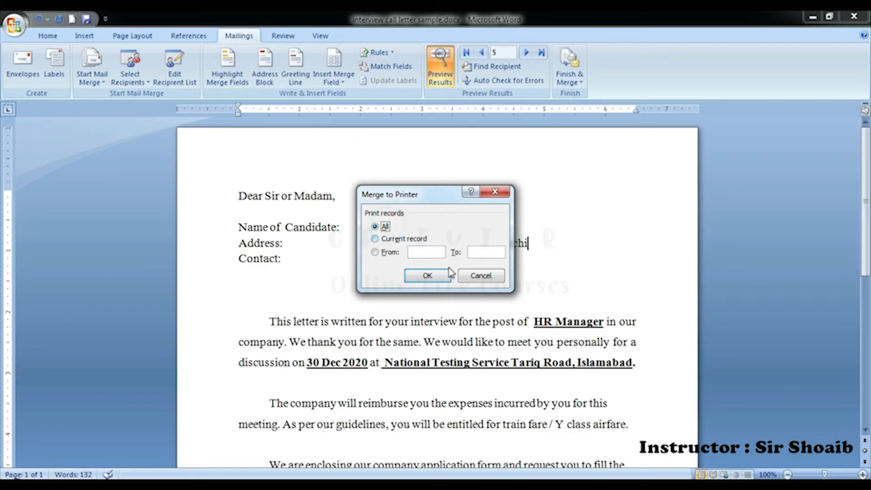
left_click(443, 276)
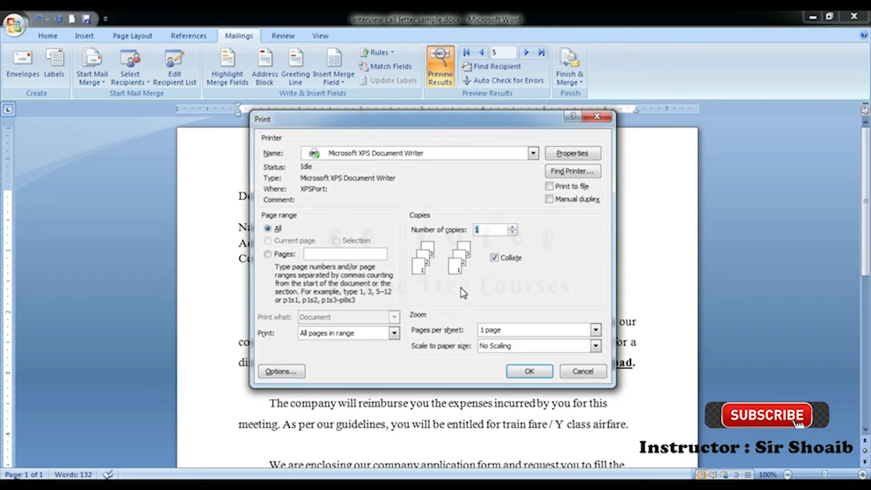
Step: Move the Print dialog aside, then cancel it to return to record 5's letter
left_click_drag(429, 129, 443, 114)
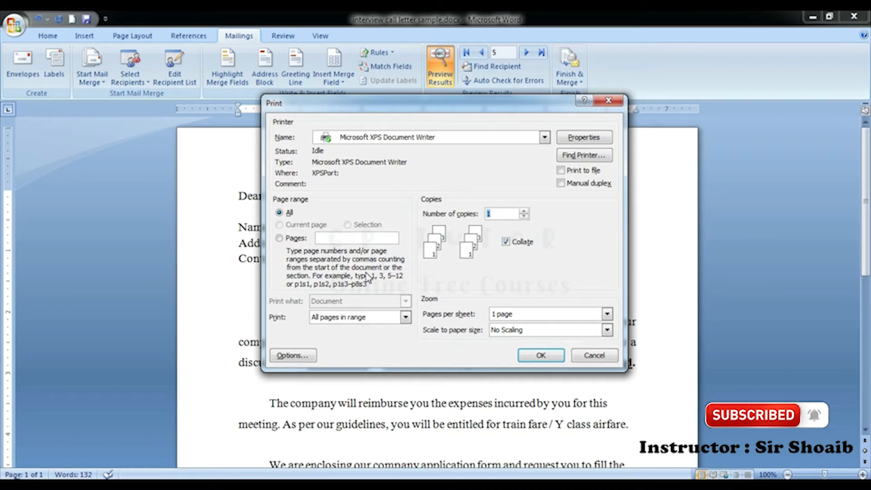
left_click(592, 355)
scroll(445, 346, "down", 8)
scroll(447, 346, "up", 6)
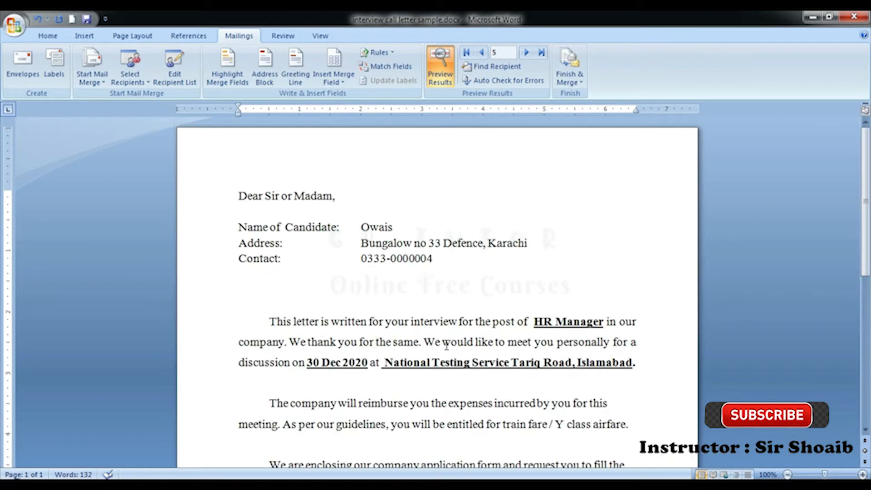
Step: Turn off Preview Results to show the merge field codes, then drop down Finish & Merge
left_click(440, 68)
left_click(491, 272)
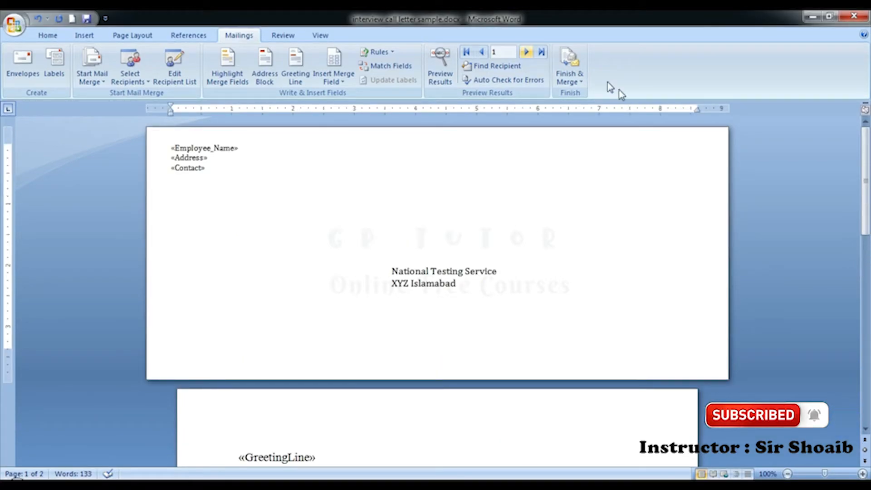
left_click(575, 82)
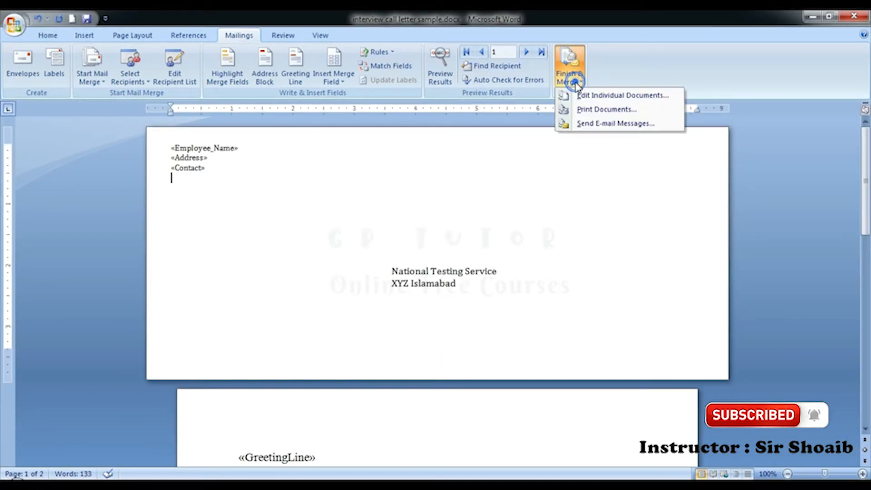
Step: Merge all records into a new document via Edit Individual Documents
left_click(602, 97)
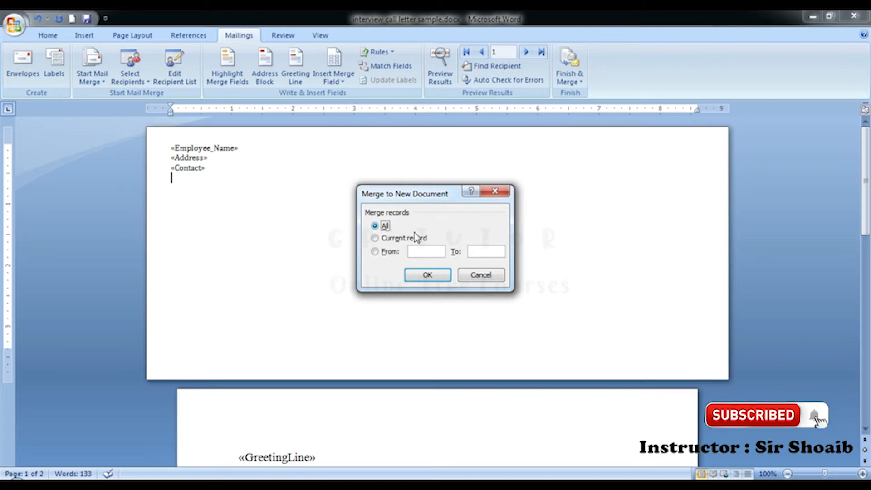
left_click(423, 250)
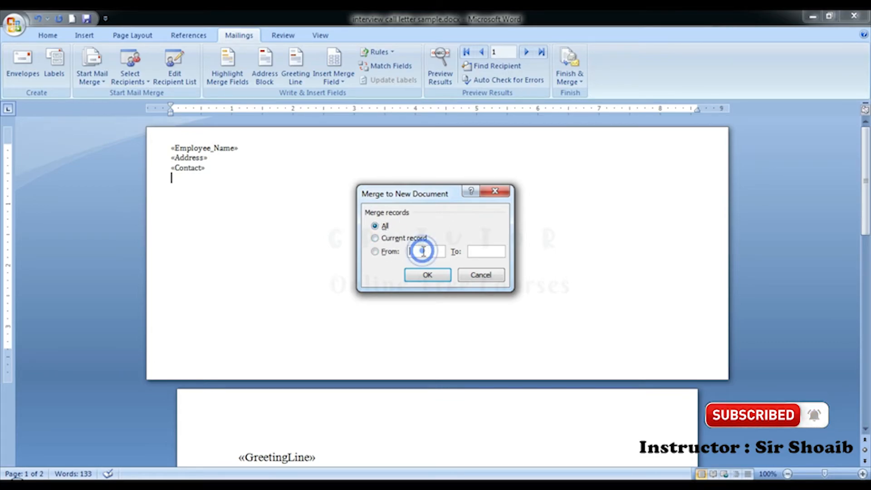
left_click(375, 226)
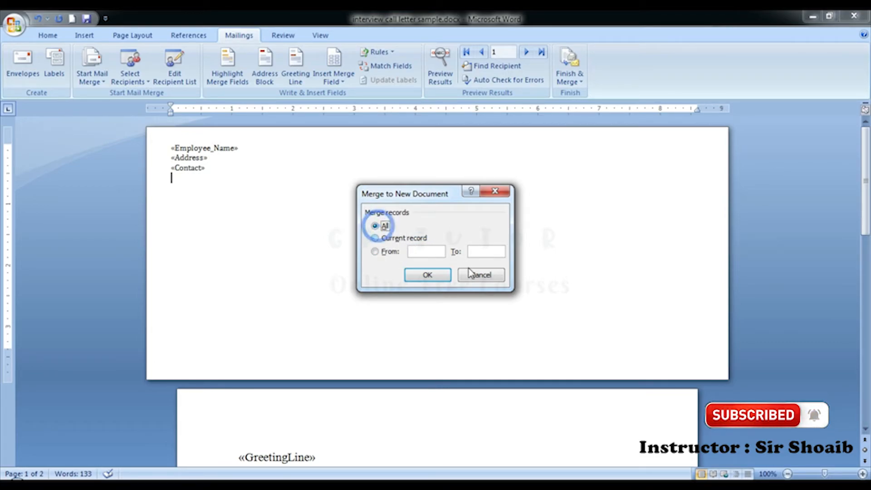
left_click(441, 276)
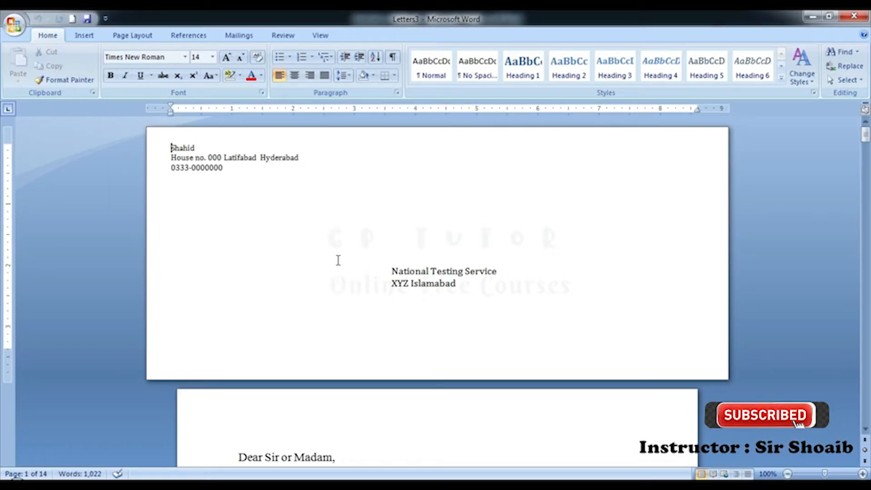
Step: Scroll through the 14-page merged Letters3 document
scroll(308, 231, "down", 5)
scroll(336, 235, "down", 20)
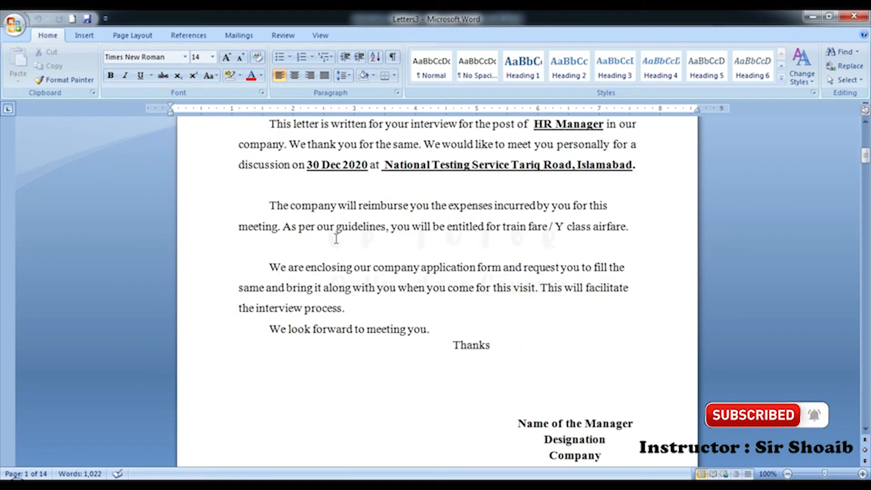
scroll(337, 239, "down", 15)
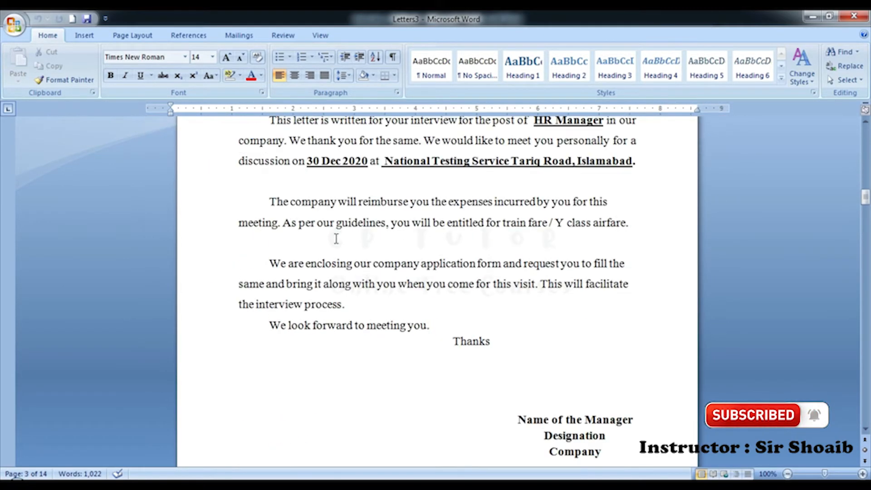
scroll(337, 238, "down", 10)
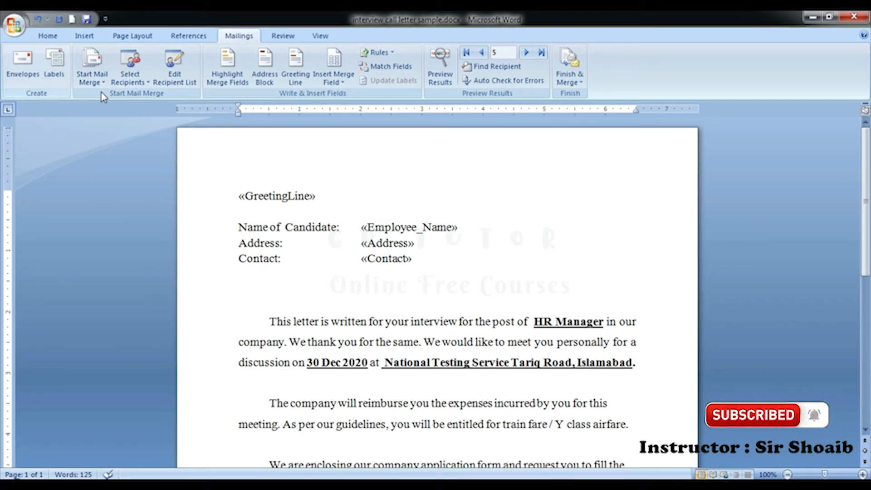
left_click(232, 85)
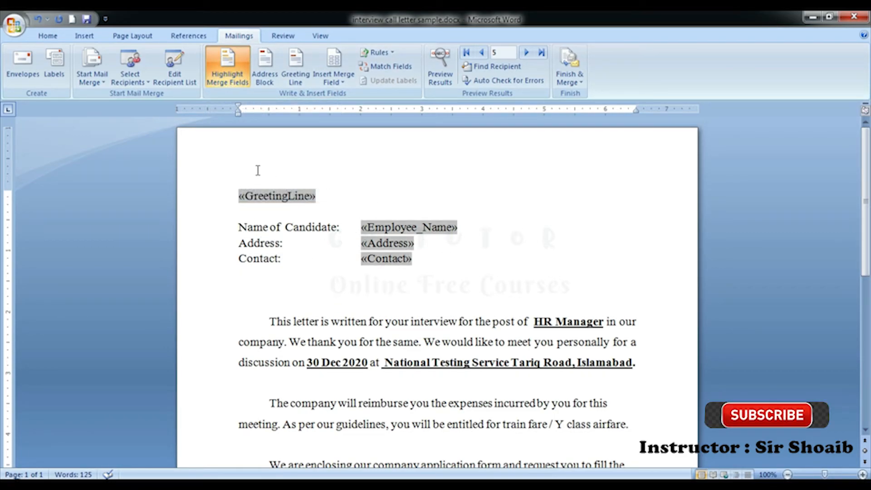
left_click(224, 79)
left_click(223, 80)
left_click(223, 80)
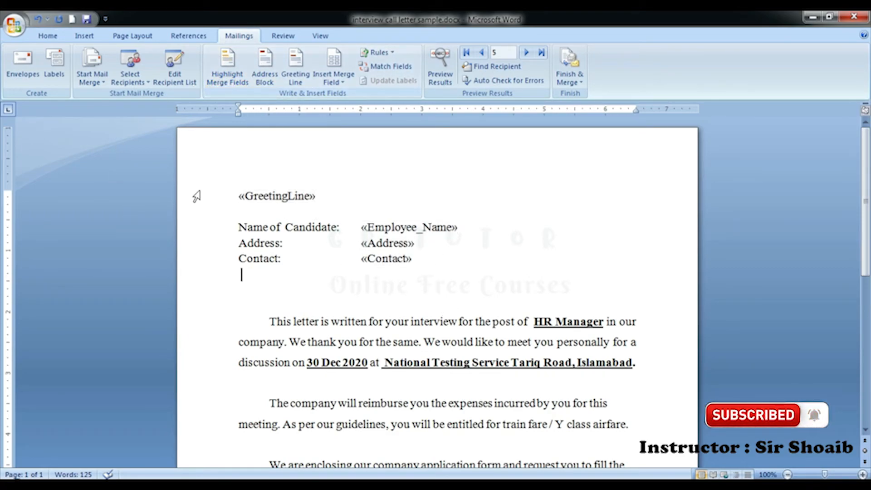
Step: Add an envelope with empty delivery and return addresses as the document's first page
left_click(23, 75)
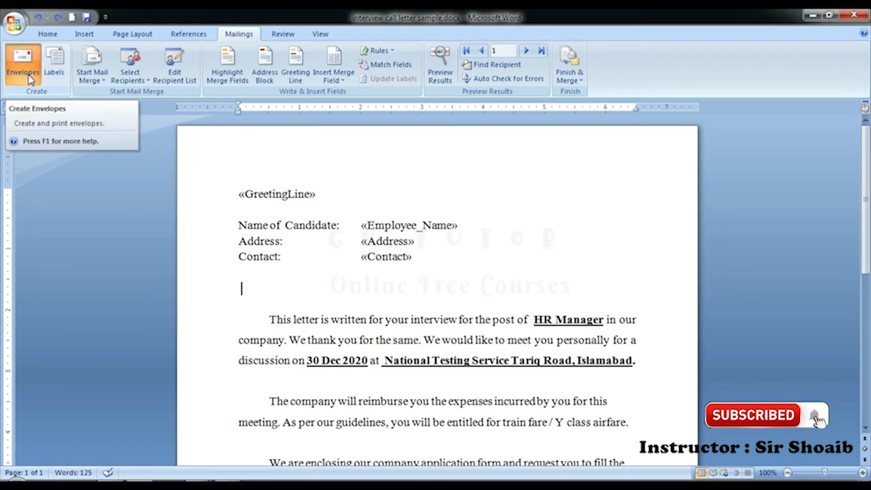
left_click(27, 78)
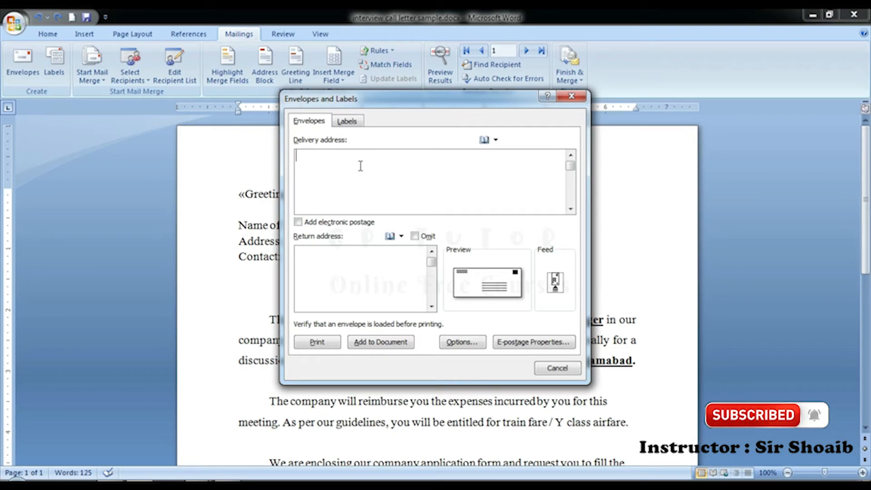
left_click(339, 175)
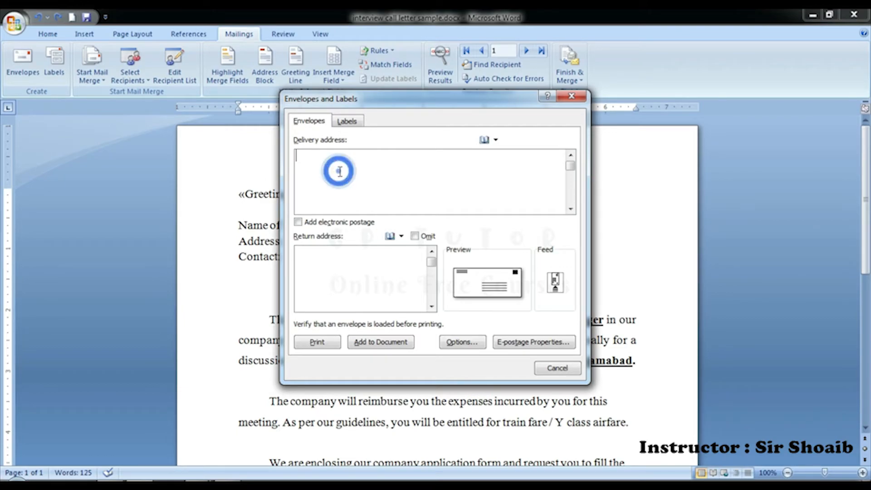
left_click(351, 268)
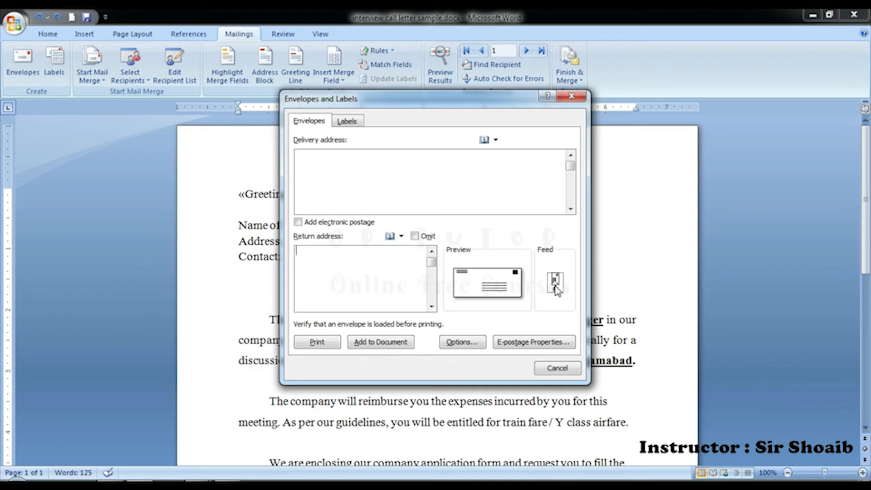
left_click(387, 343)
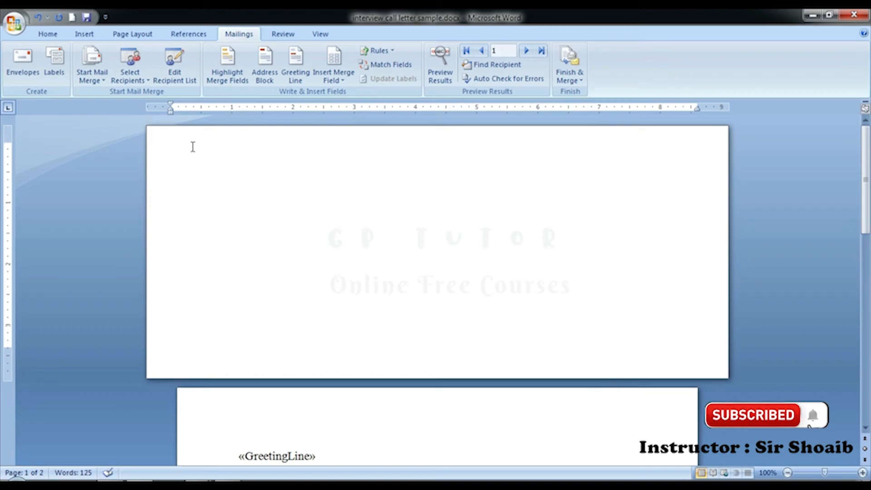
Step: Review the employee recipient list for the merge
left_click(138, 80)
left_click(173, 68)
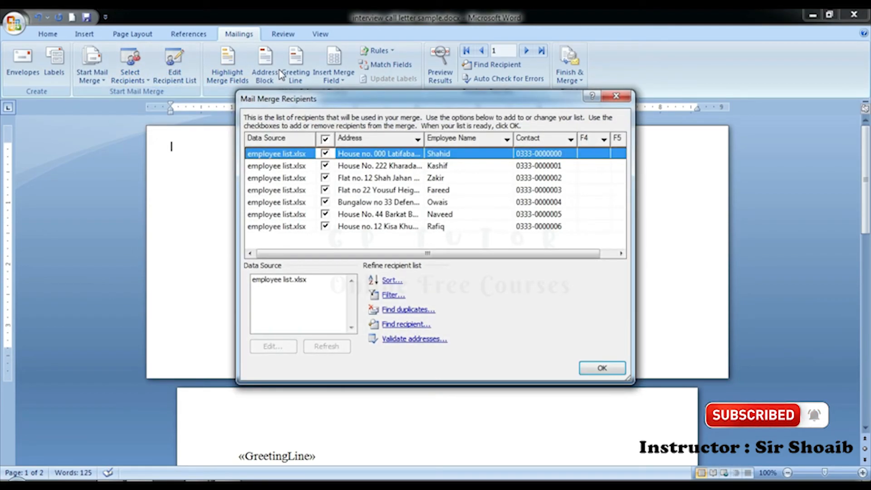
key("Return")
Step: Insert «Employee_Name», «Address» and «Contact» merge fields on three separate lines at the envelope's top-left
left_click(335, 78)
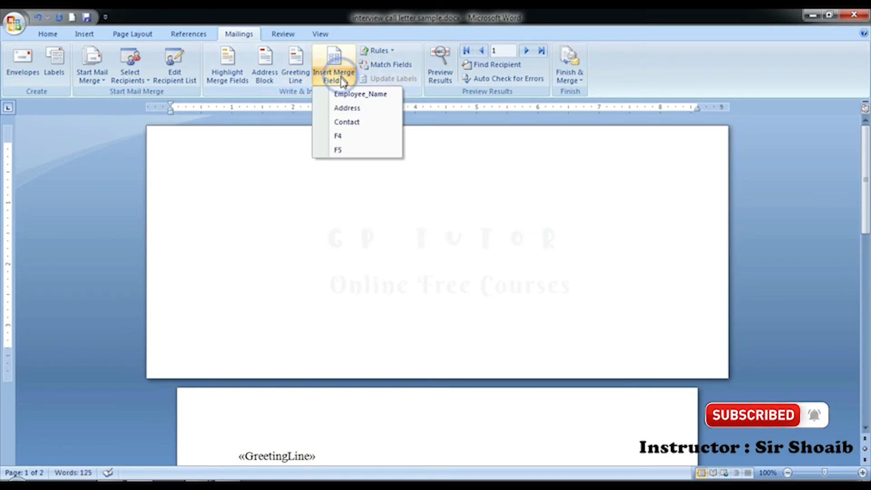
left_click(349, 96)
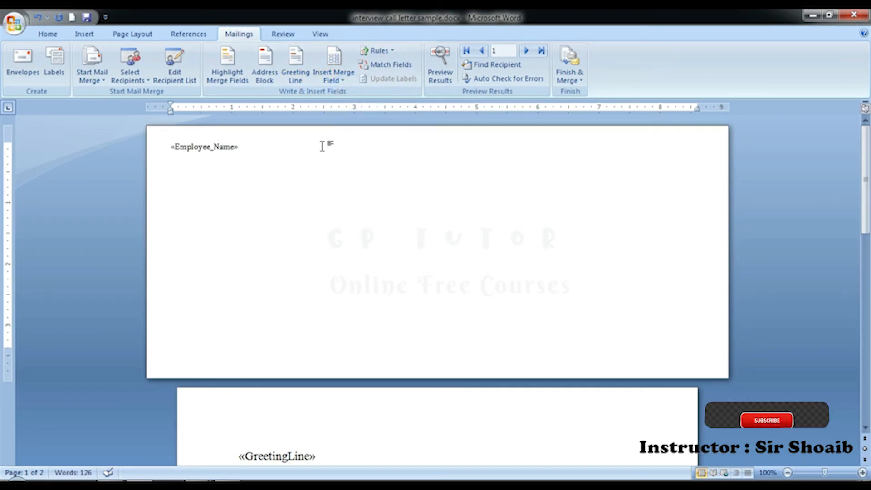
key("Return")
left_click(324, 71)
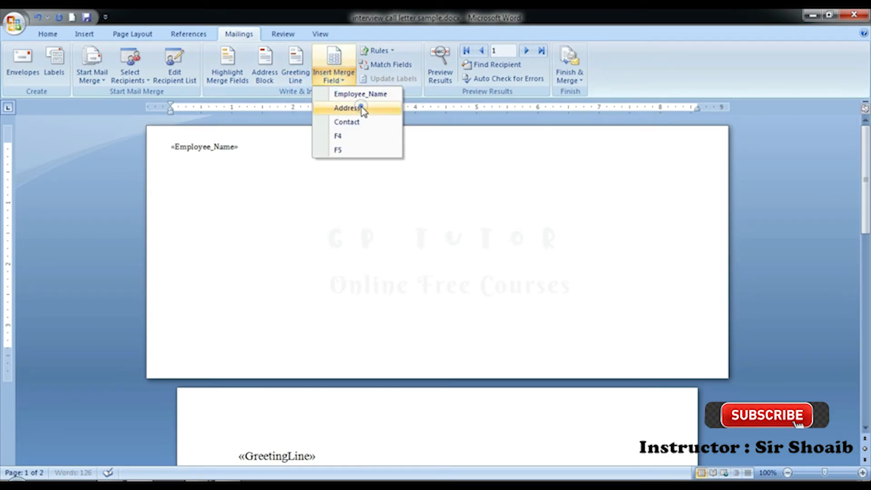
left_click(359, 108)
key("Return")
left_click(334, 75)
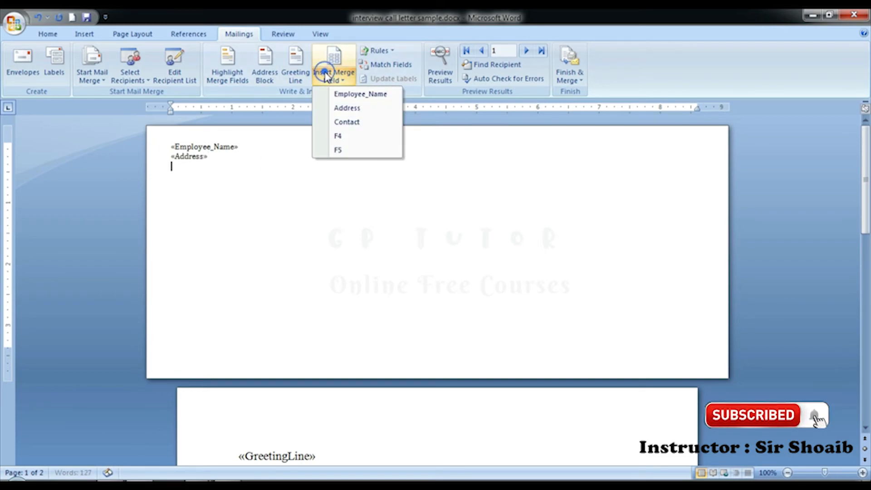
left_click(348, 123)
left_click(432, 321)
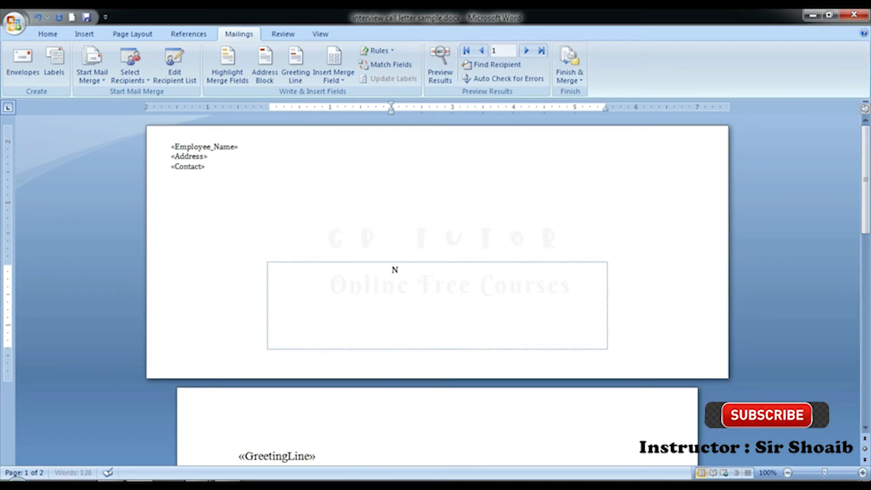
Step: Enter 'National Testing Service' and 'XYZ Islamabad' on two lines in the delivery address box, then preview the merged results
type("onal T")
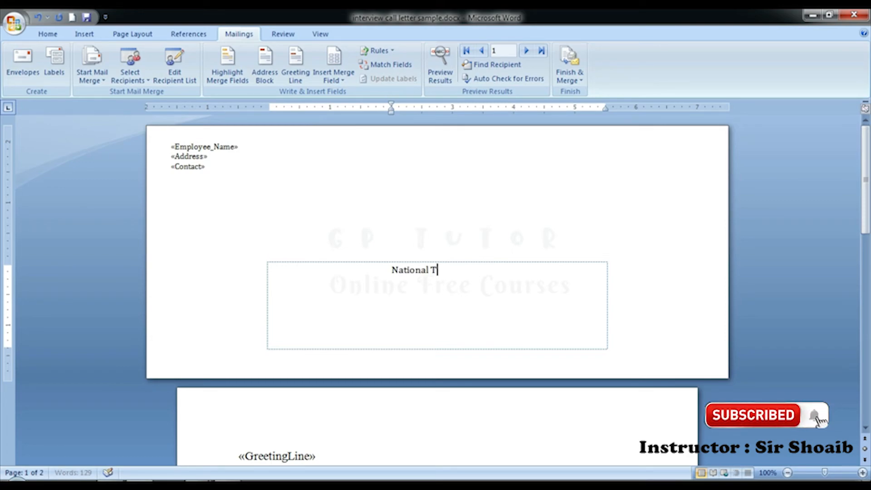
type("esting Service")
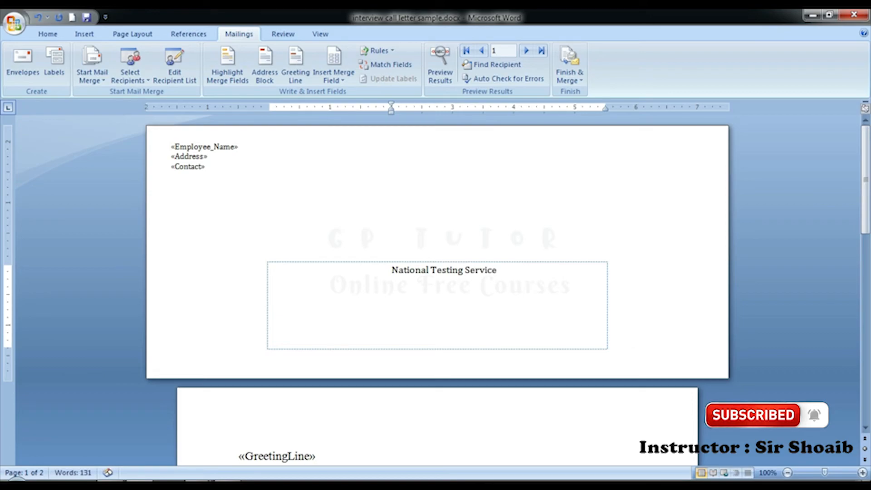
key("Return")
type("XYZ")
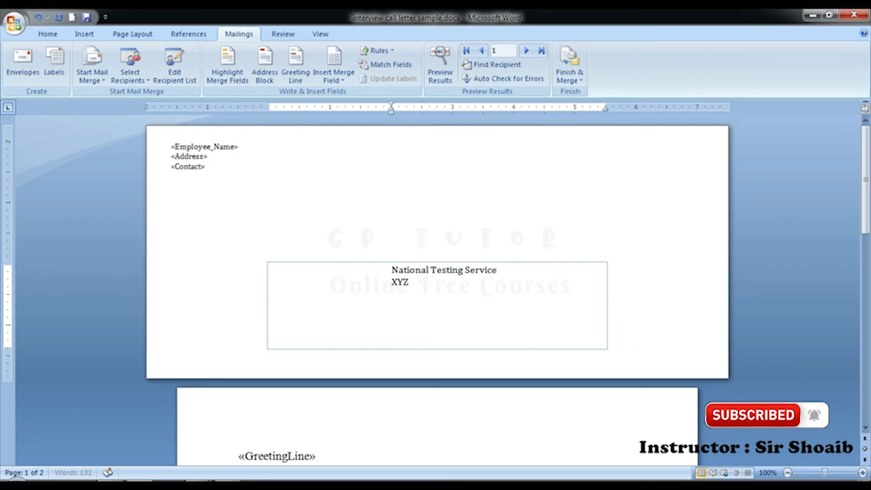
type(" Islamaba")
key("BackSpace")
key("BackSpace")
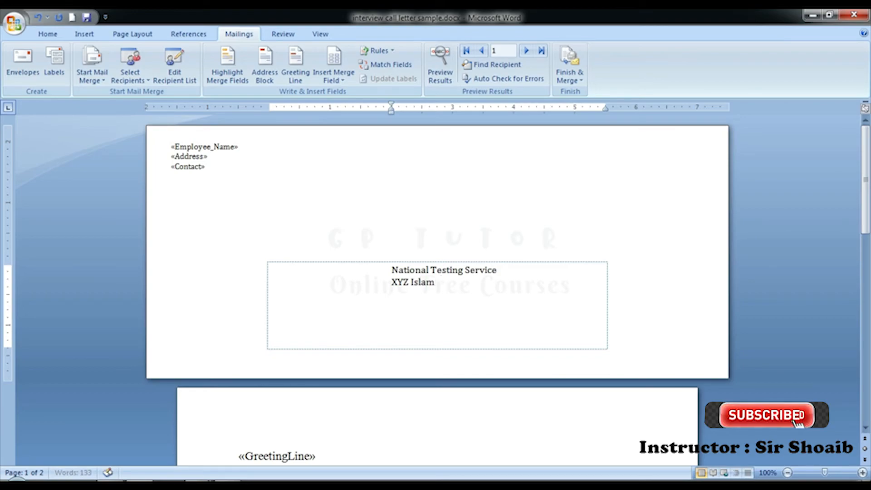
type("abad")
left_click(306, 195)
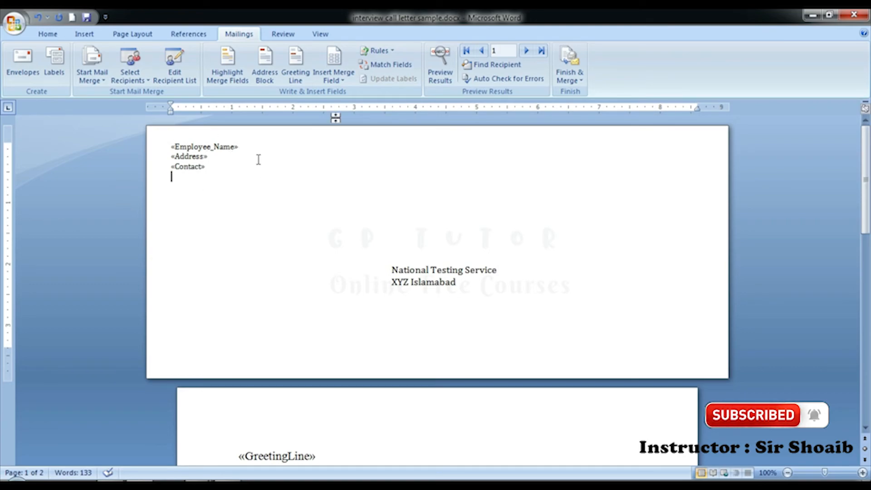
left_click(440, 64)
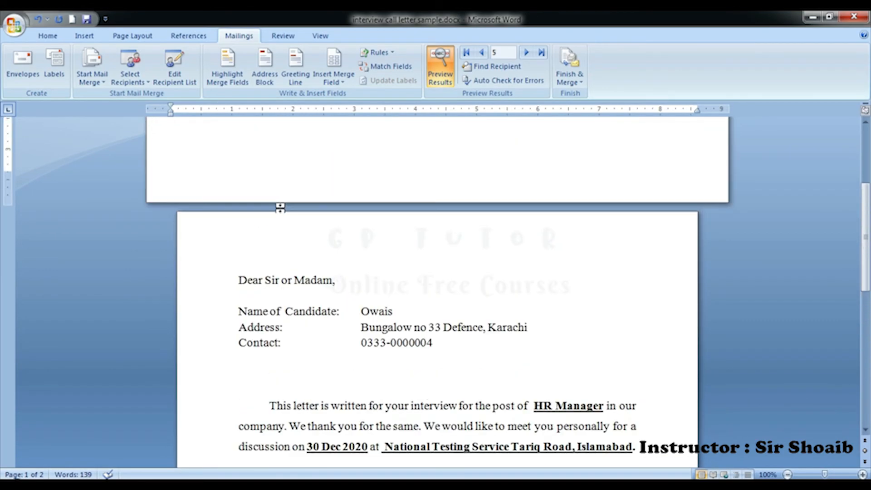
Step: Check the previewed envelope and advance the preview to record 6
scroll(277, 214, "up", 3)
scroll(254, 224, "down", 1)
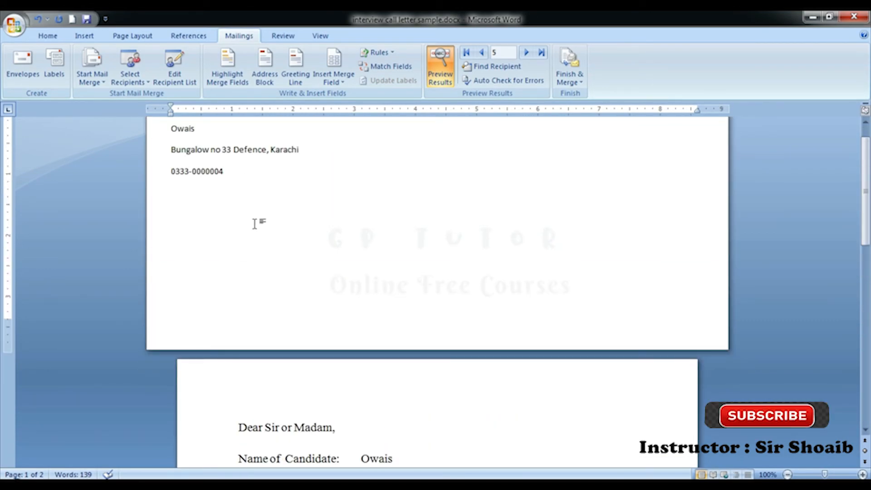
left_click(527, 53)
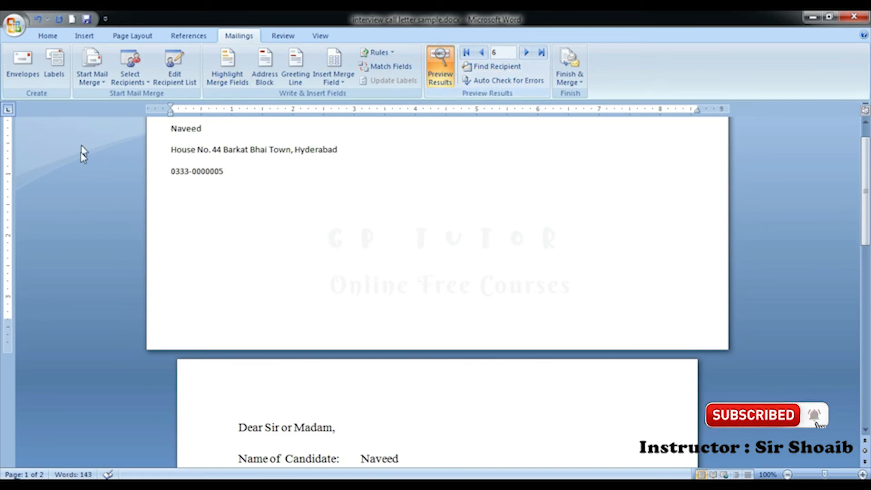